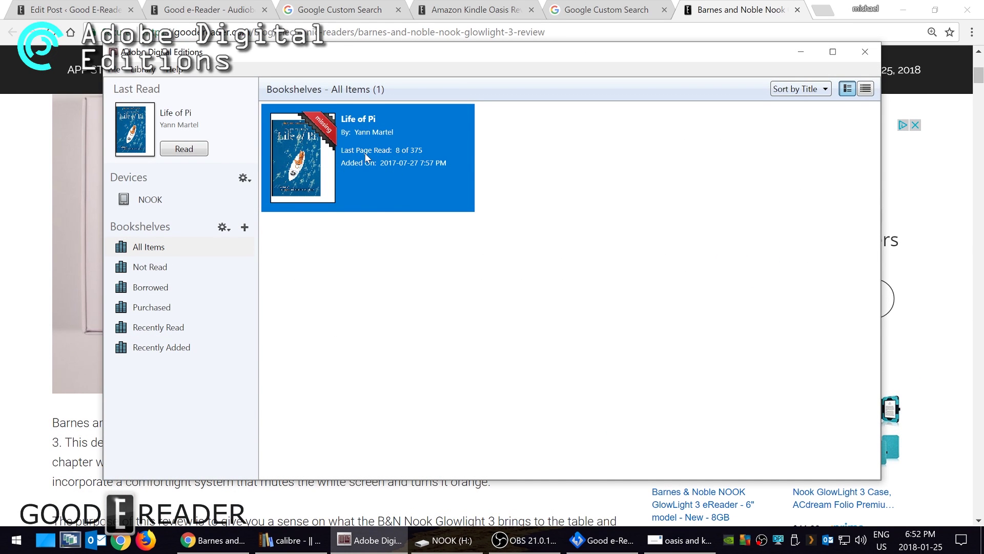
Show the NOOK's library in Adobe Digital Editions, listing its single book 620_21720720_MM.indd
{"action": "left_click", "coordinate": [165, 250]}
{"action": "left_click", "coordinate": [168, 198]}
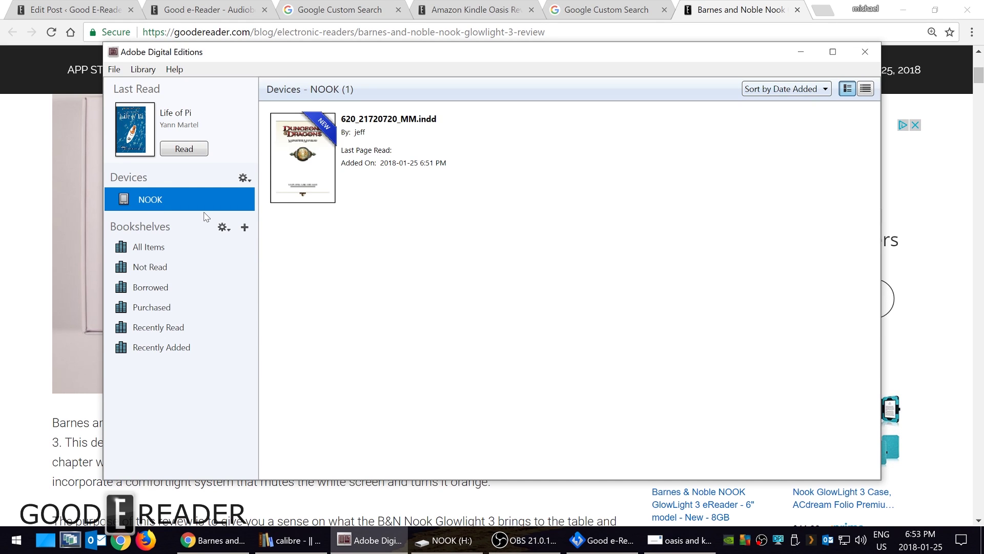
{"action": "left_click", "coordinate": [179, 71]}
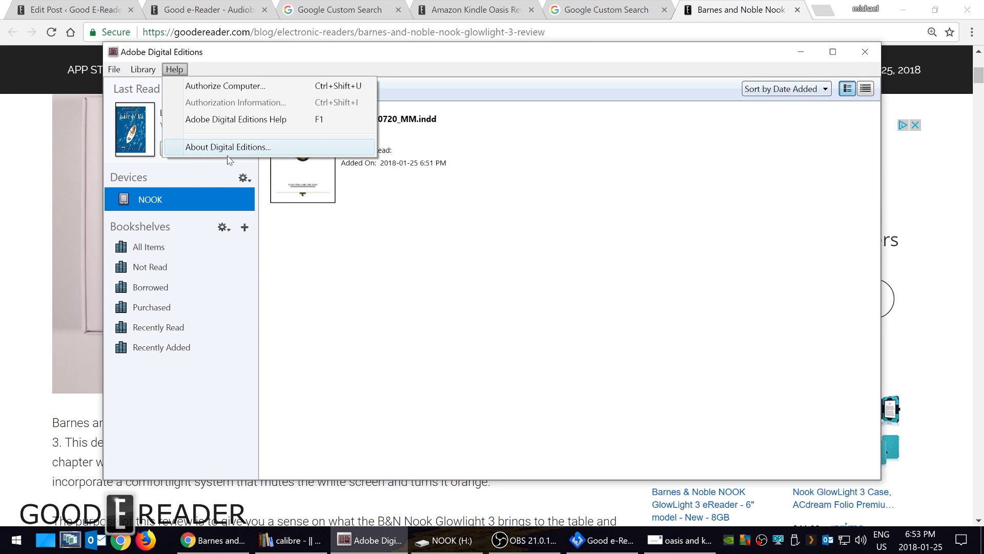
{"action": "left_click", "coordinate": [228, 148]}
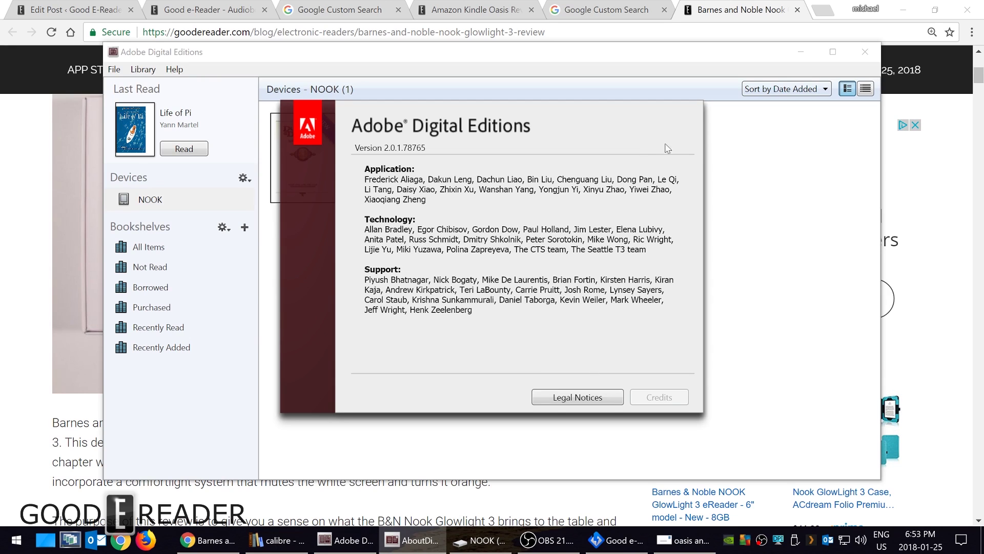
{"action": "key", "text": "Escape"}
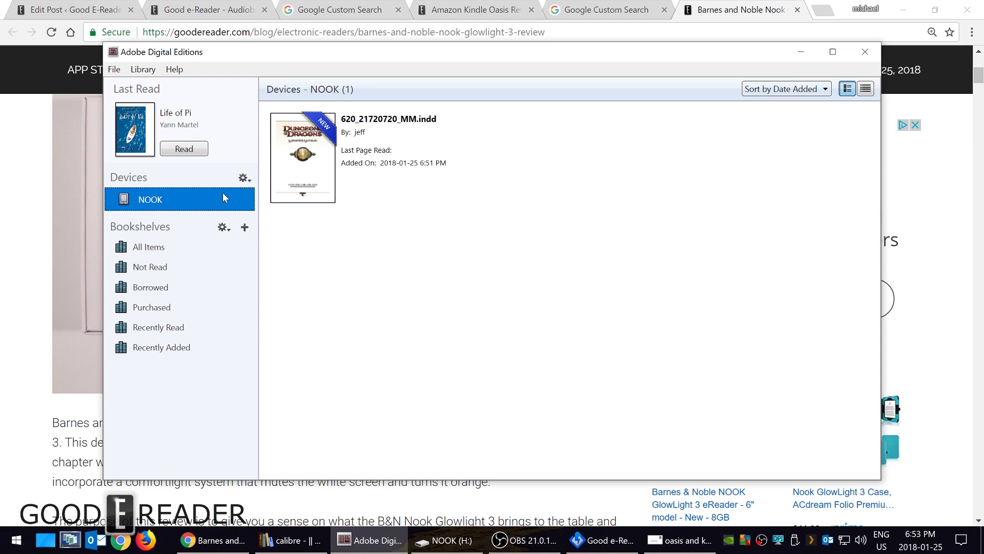
{"action": "left_click", "coordinate": [181, 71]}
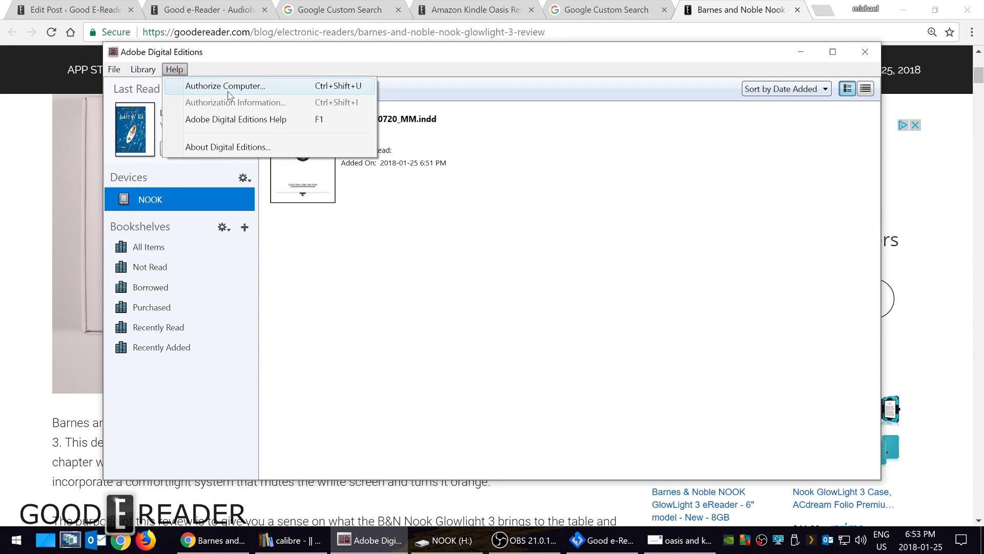
{"action": "key", "text": "Escape"}
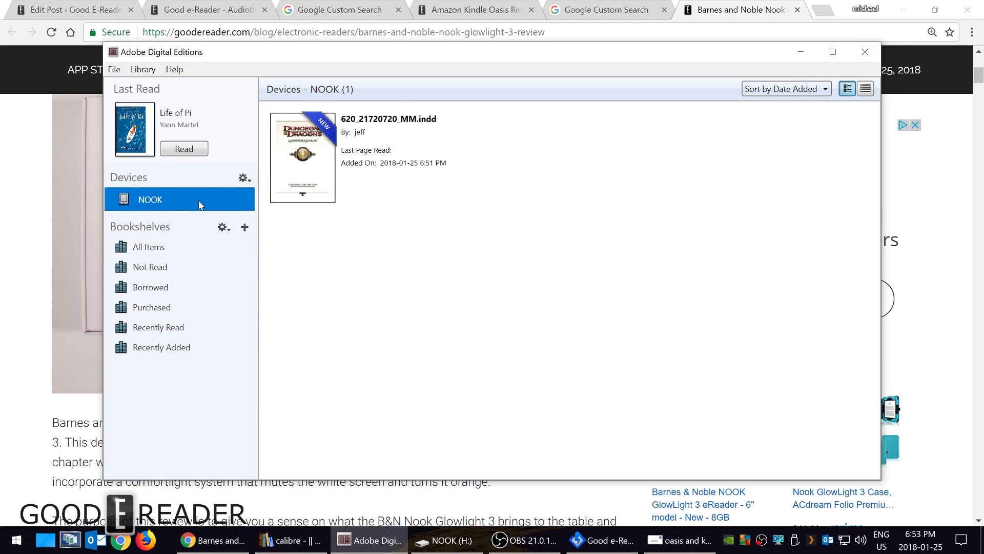
Add the Tracey Garvis-Graves EPUB 'On the Island' to the Adobe Digital Editions library
{"action": "left_click", "coordinate": [113, 71]}
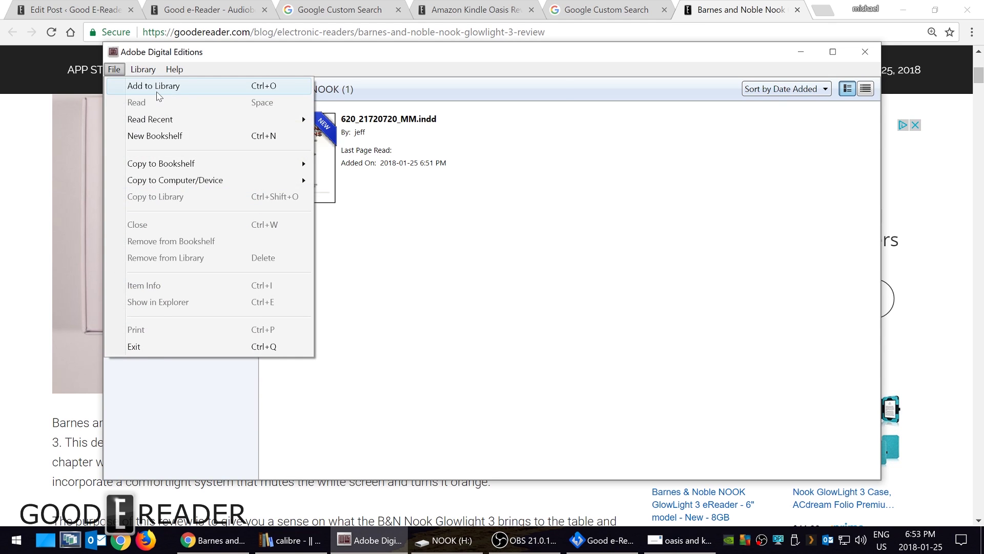
{"action": "left_click", "coordinate": [147, 84]}
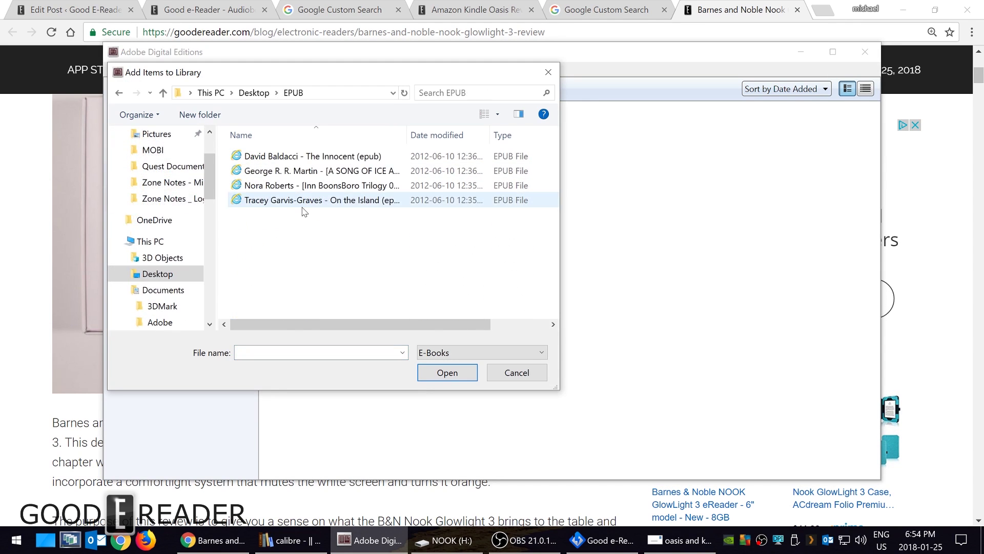
{"action": "double_click", "coordinate": [302, 201]}
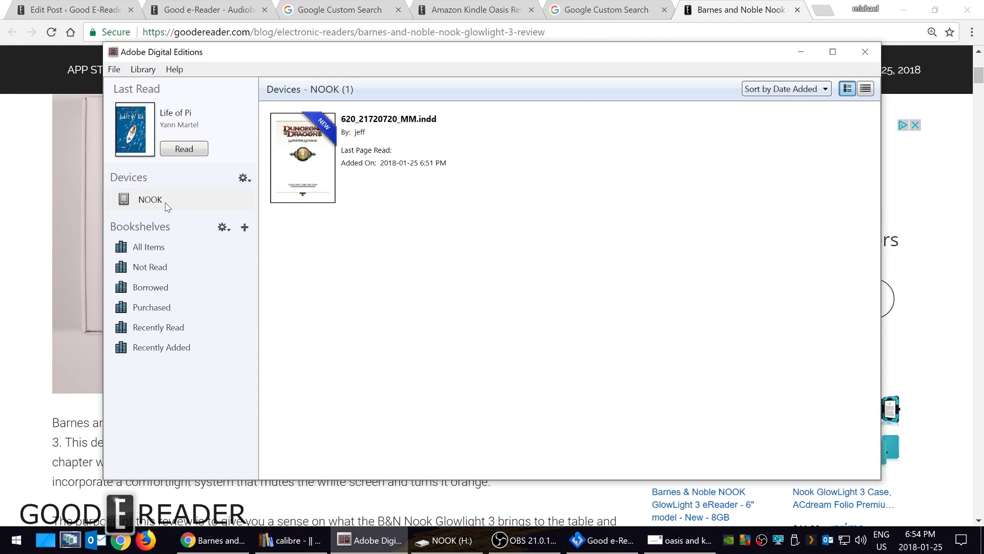
Copy On the Island from All Items onto the NOOK and check the device's books
{"action": "left_click", "coordinate": [164, 251]}
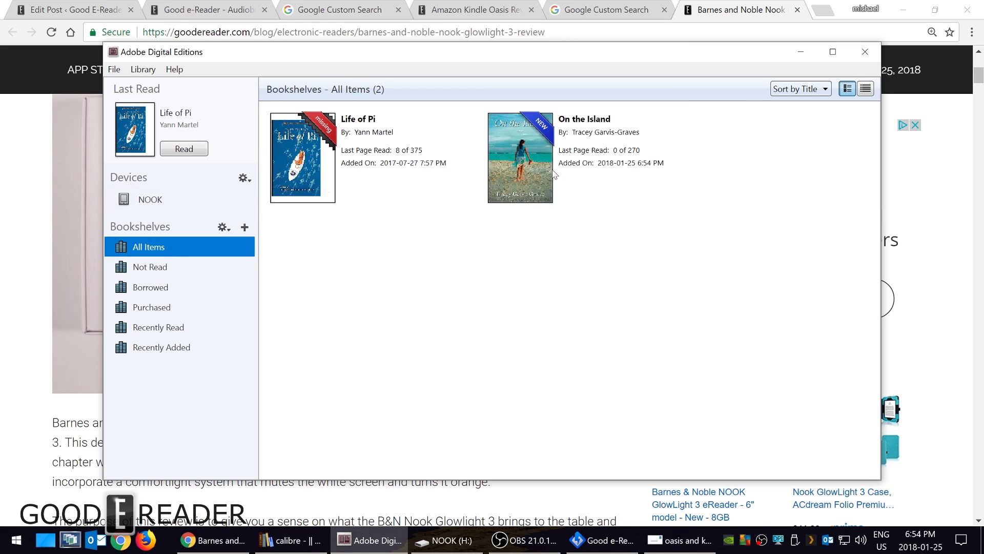
{"action": "left_click", "coordinate": [534, 153]}
{"action": "right_click", "coordinate": [518, 151]}
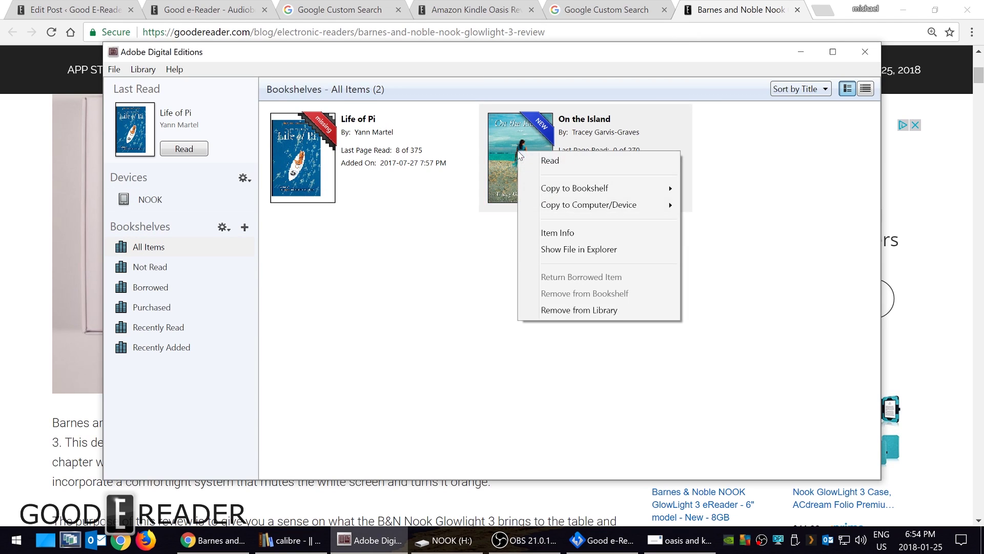
{"action": "left_click", "coordinate": [521, 149]}
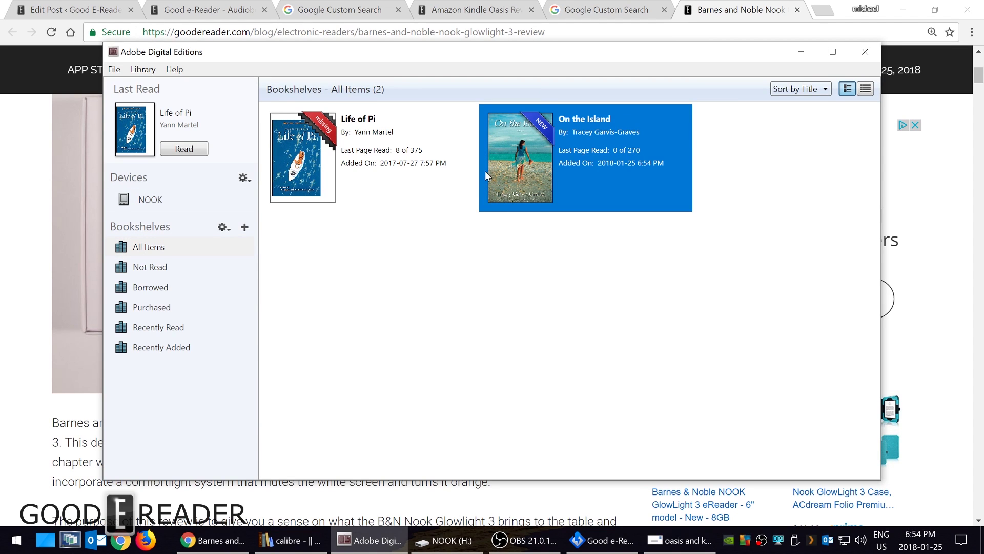
{"action": "left_click_drag", "start_coordinate": [531, 149], "coordinate": [177, 196]}
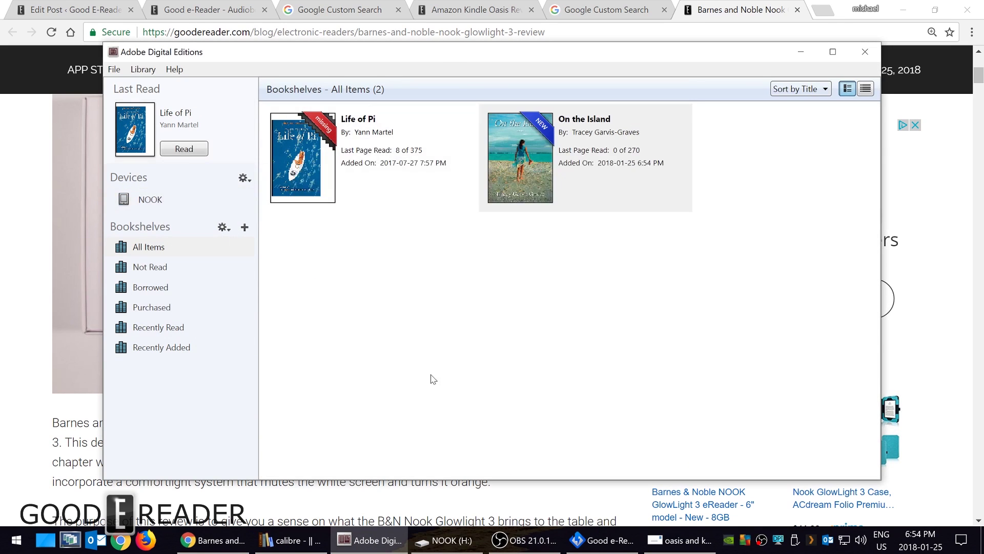
{"action": "left_click", "coordinate": [155, 201]}
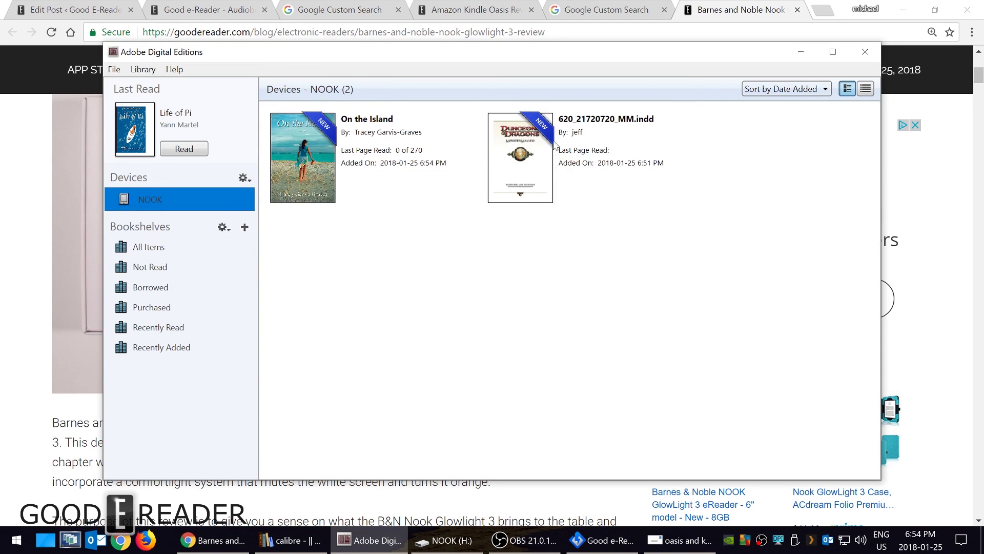
Select the NOOK's books and view the actions available for On the Island
{"action": "left_click", "coordinate": [384, 165]}
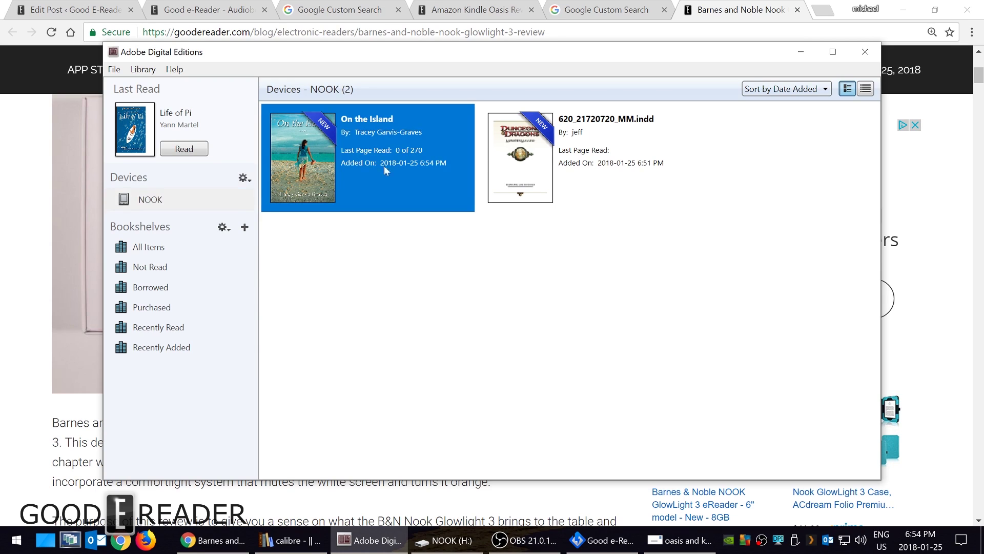
{"action": "left_click", "coordinate": [566, 186]}
{"action": "left_click", "coordinate": [285, 138]}
{"action": "right_click", "coordinate": [324, 170]}
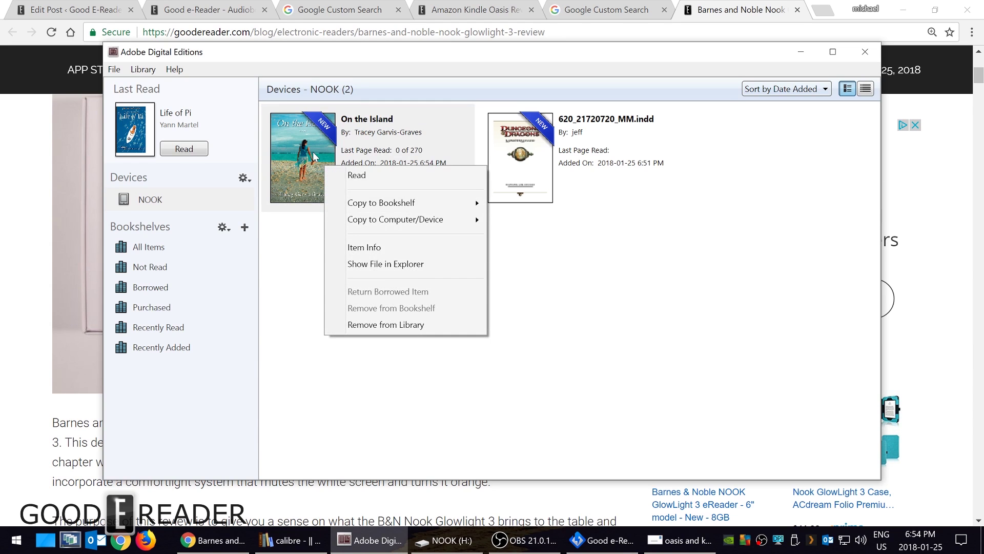
{"action": "left_click", "coordinate": [313, 153]}
{"action": "right_click", "coordinate": [305, 149]}
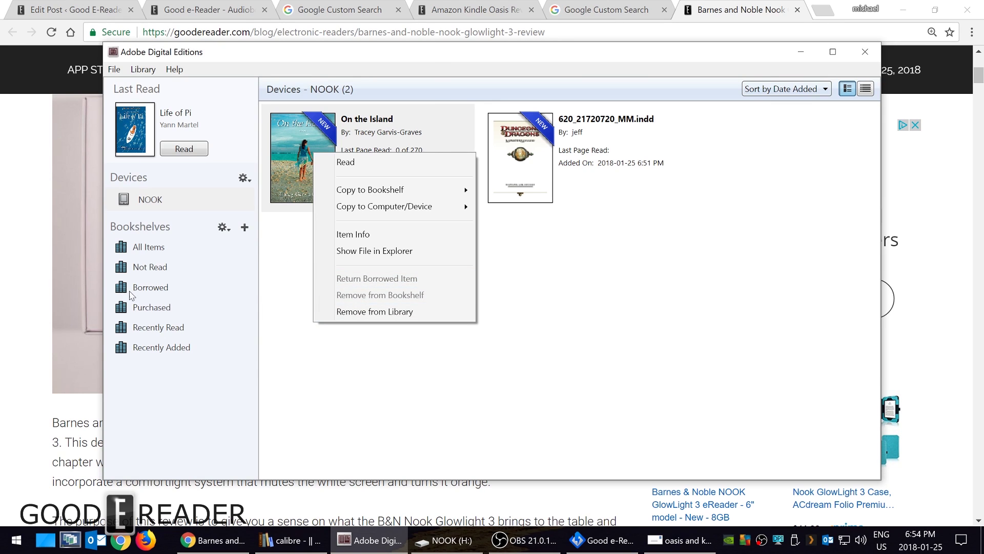
Browse the Borrowed, Purchased and Recently Read bookshelves
{"action": "left_click", "coordinate": [180, 289]}
{"action": "left_click", "coordinate": [191, 309]}
{"action": "left_click", "coordinate": [195, 327]}
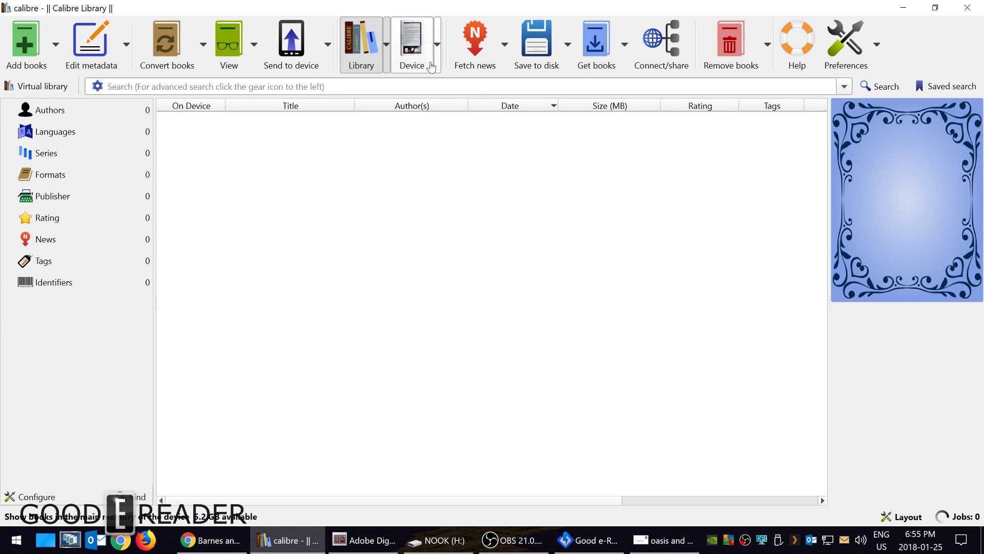
Check the device list, then import the Nora Roberts MOBI, The Last Boyfriend, into calibre
{"action": "left_click", "coordinate": [415, 56]}
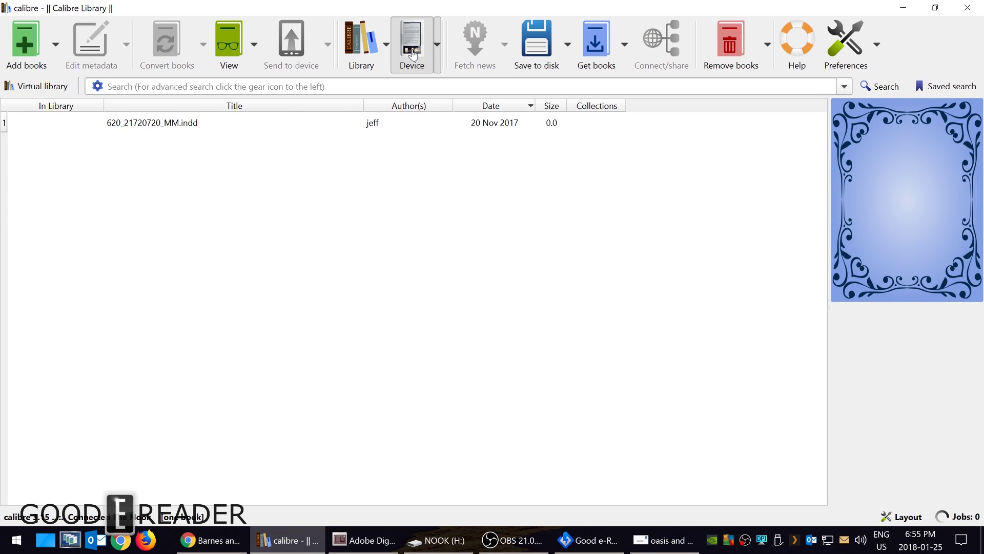
{"action": "left_click", "coordinate": [367, 57]}
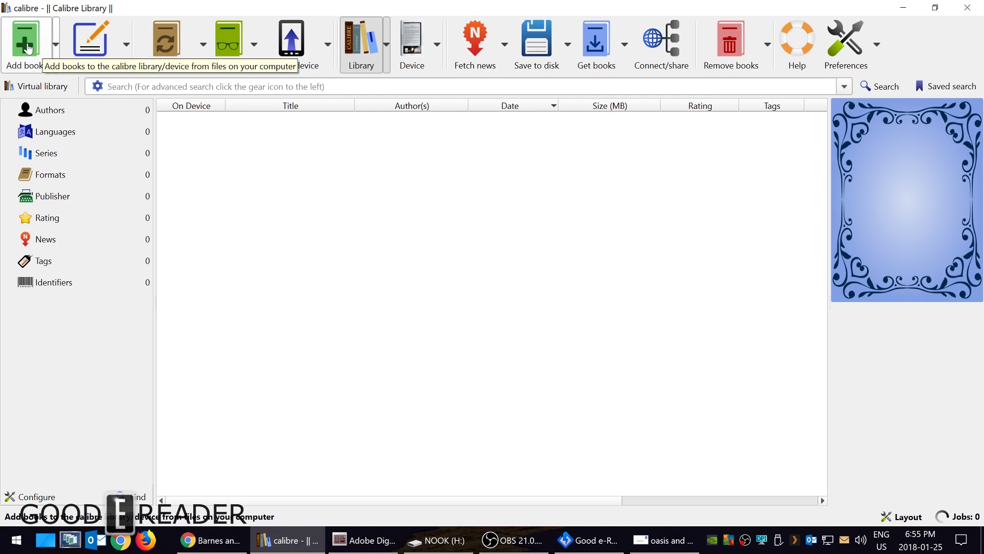
{"action": "left_click", "coordinate": [41, 48]}
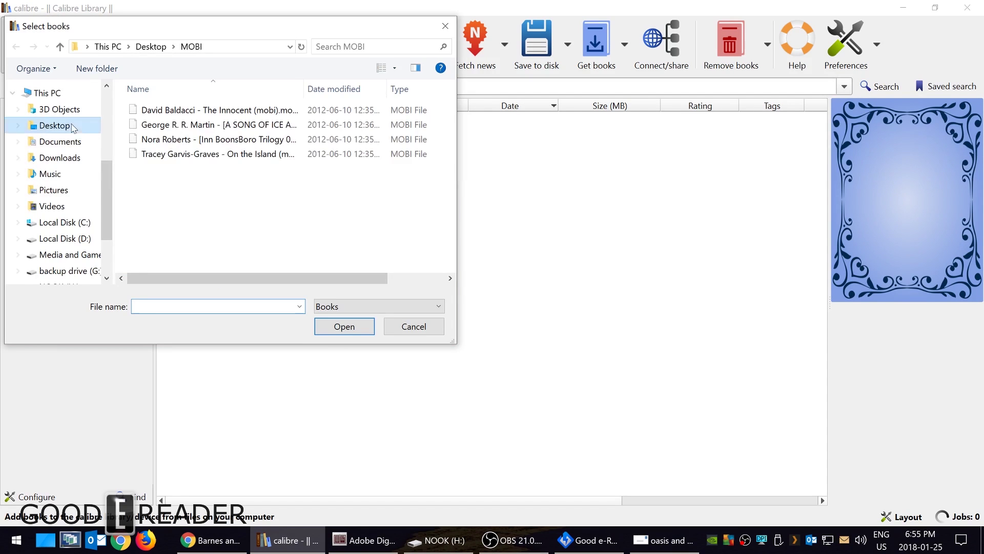
{"action": "double_click", "coordinate": [189, 140]}
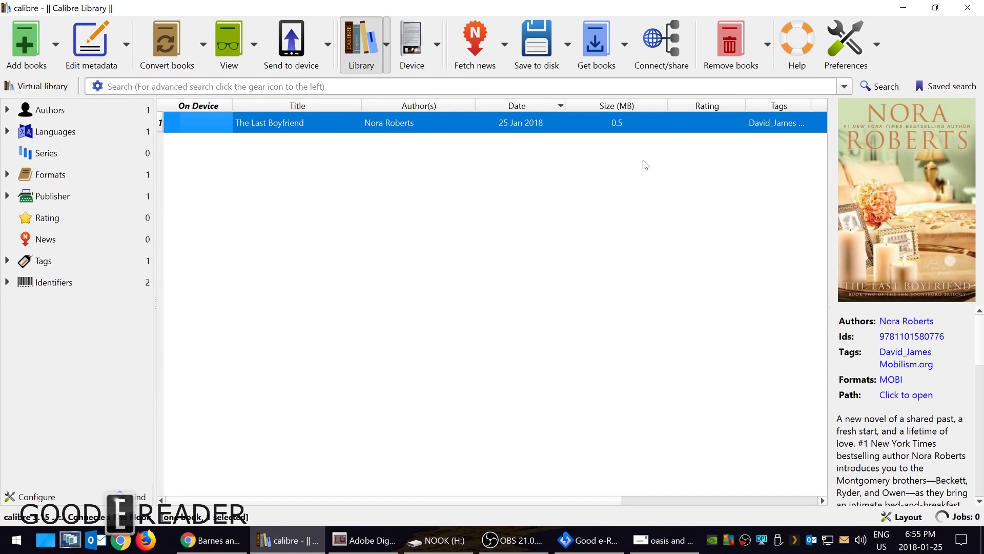
{"action": "scroll", "coordinate": [905, 405], "scroll_direction": "down", "scroll_amount": 1}
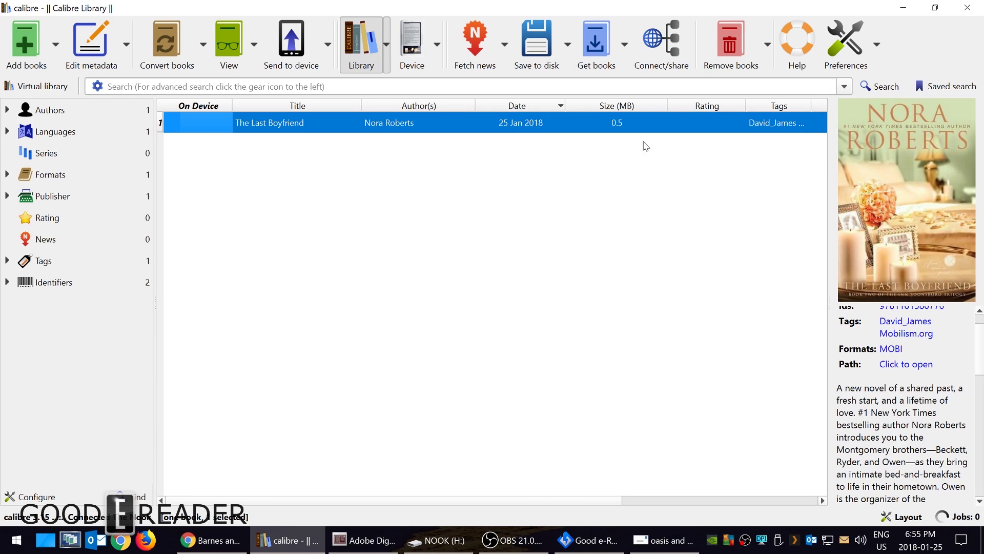
{"action": "scroll", "coordinate": [905, 382], "scroll_direction": "up", "scroll_amount": 1}
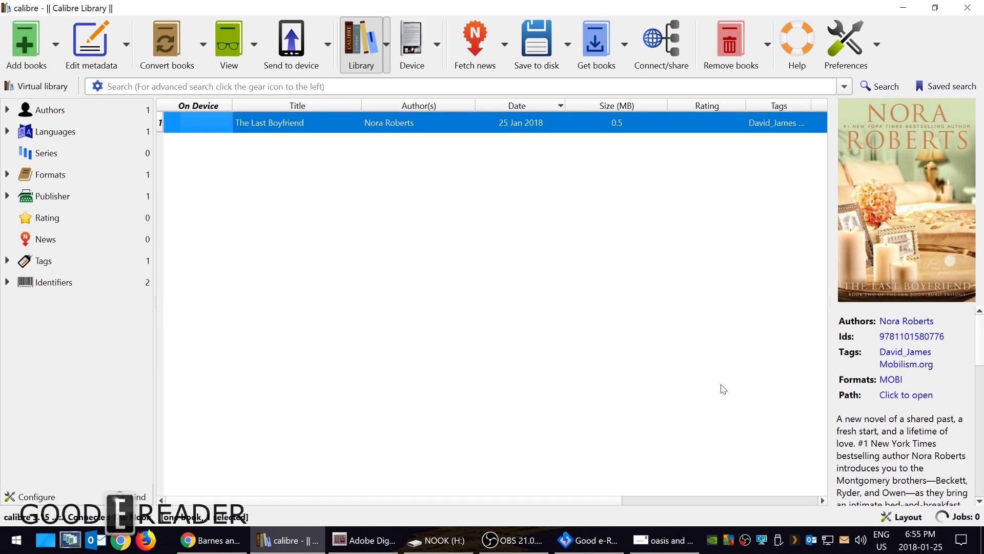
{"action": "right_click", "coordinate": [270, 129]}
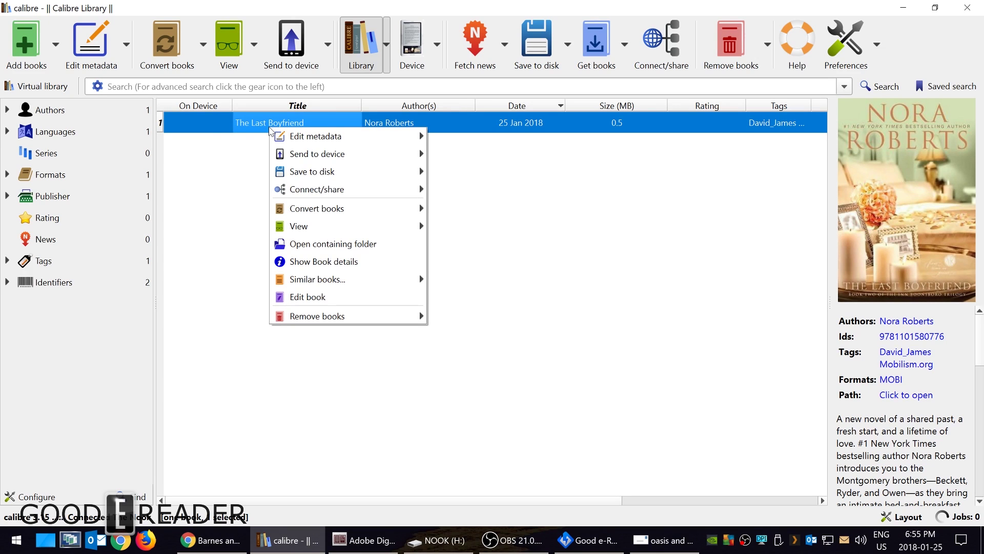
Convert The Last Boyfriend from MOBI to EPUB and confirm the conversion job finished
{"action": "right_click", "coordinate": [239, 125]}
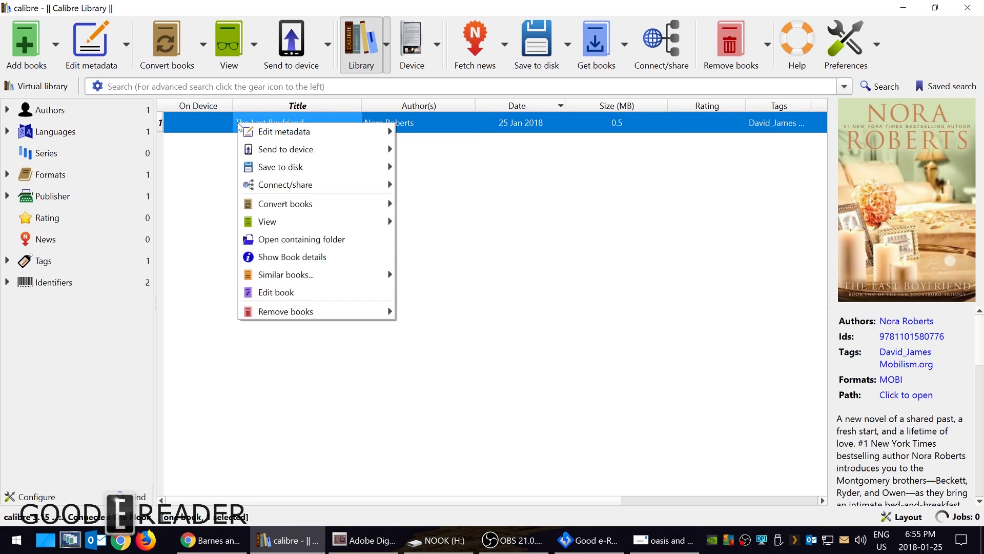
{"action": "mouse_move", "coordinate": [321, 207]}
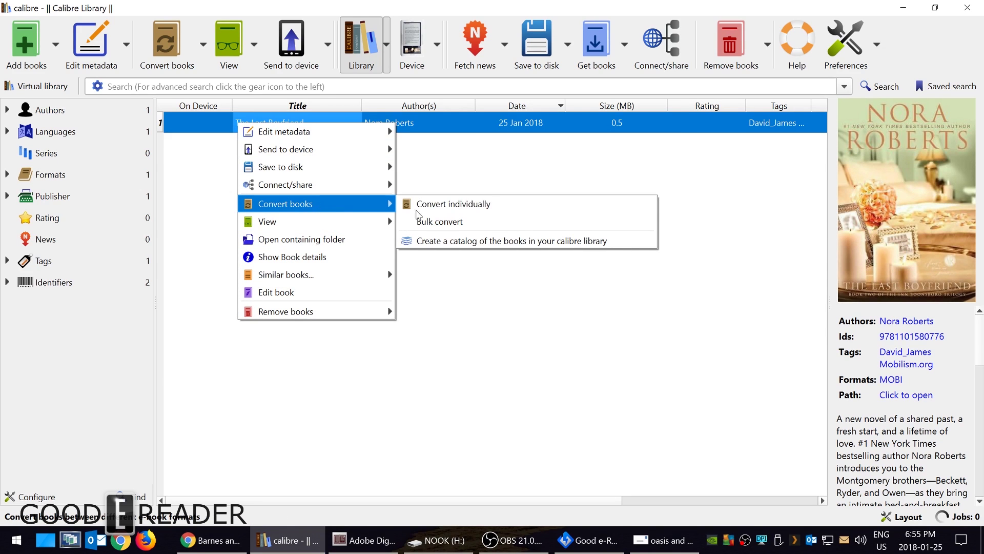
{"action": "left_click", "coordinate": [462, 208]}
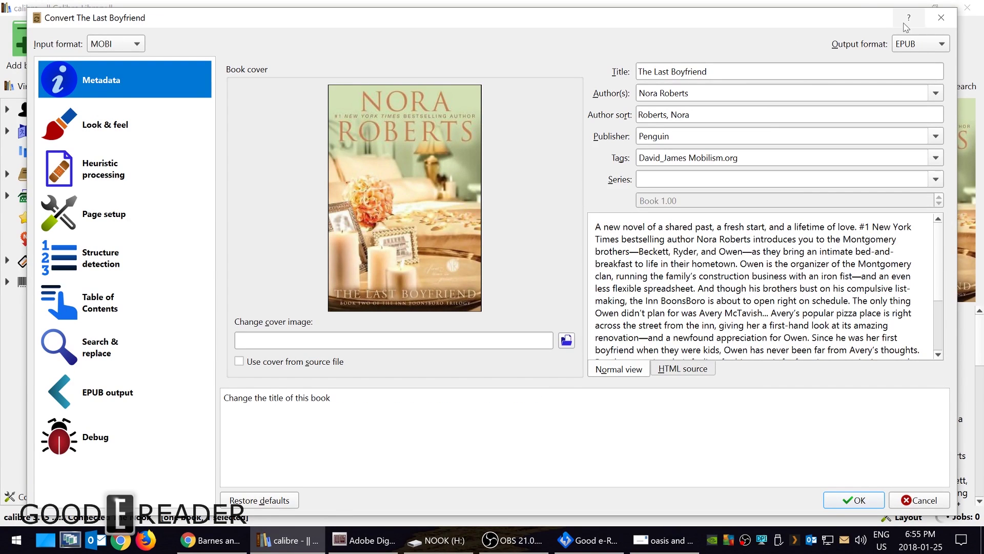
{"action": "left_click", "coordinate": [903, 52]}
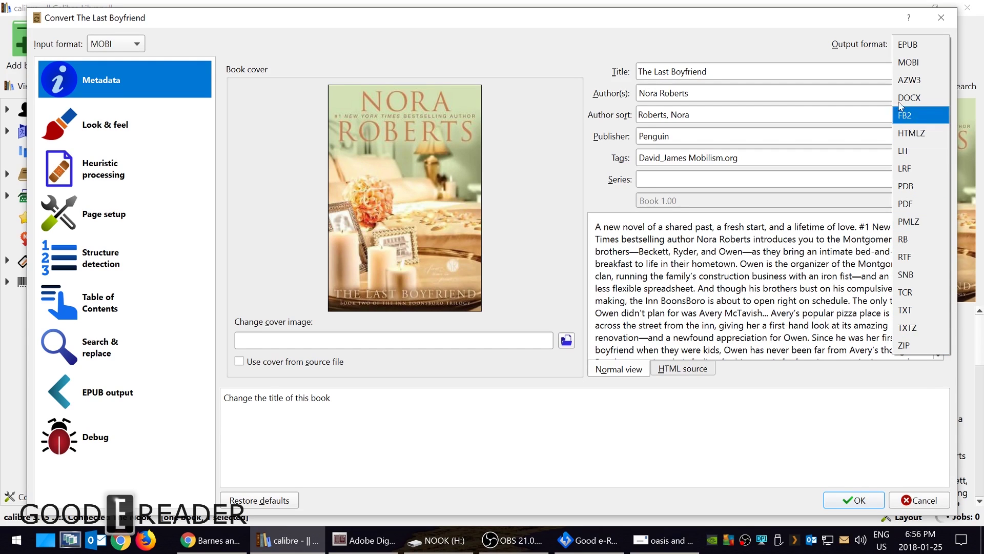
{"action": "left_click", "coordinate": [915, 50]}
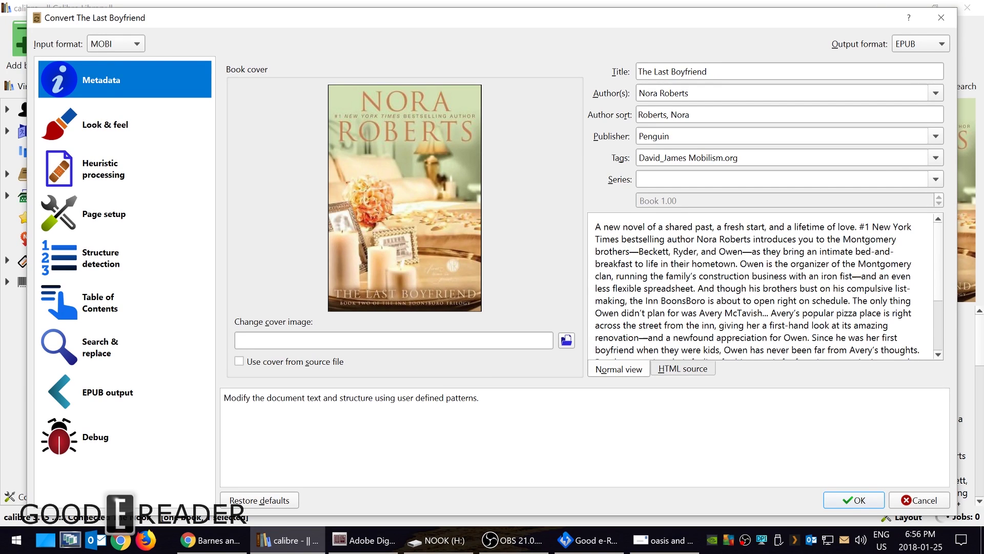
{"action": "left_click", "coordinate": [855, 501]}
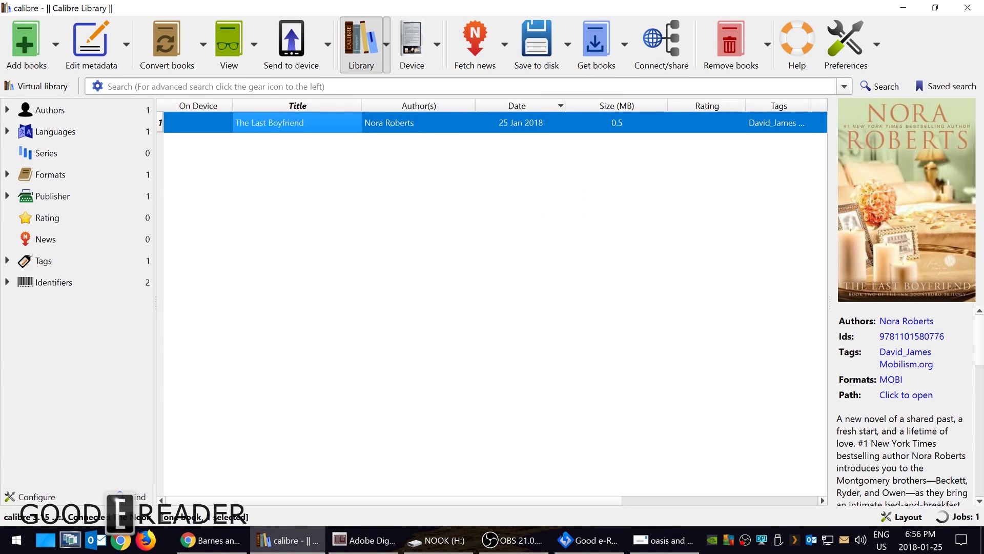
{"action": "left_click", "coordinate": [961, 518]}
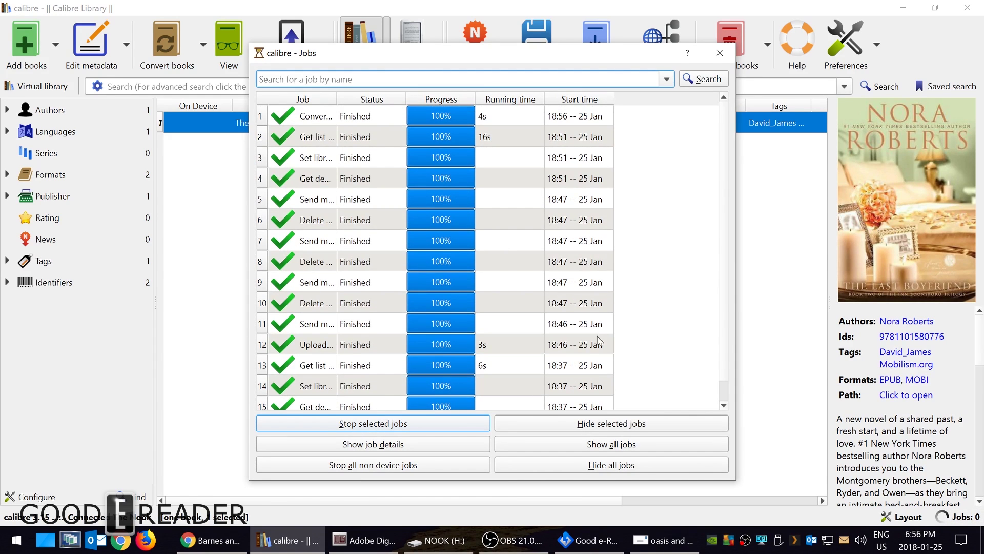
{"action": "left_click", "coordinate": [720, 53]}
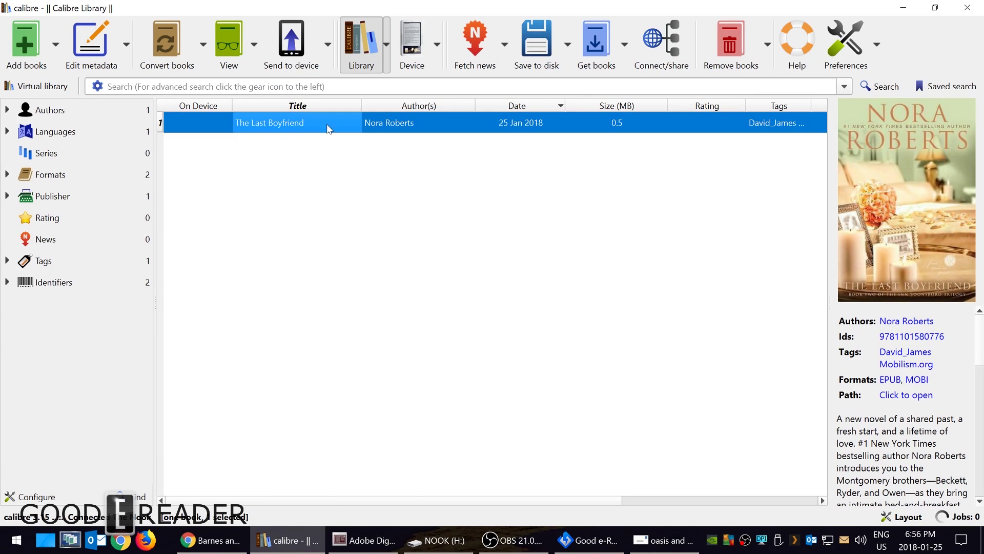
In The Last Boyfriend's metadata editor, replace the author with a misspelled name and regenerate author sort
{"action": "right_click", "coordinate": [275, 125]}
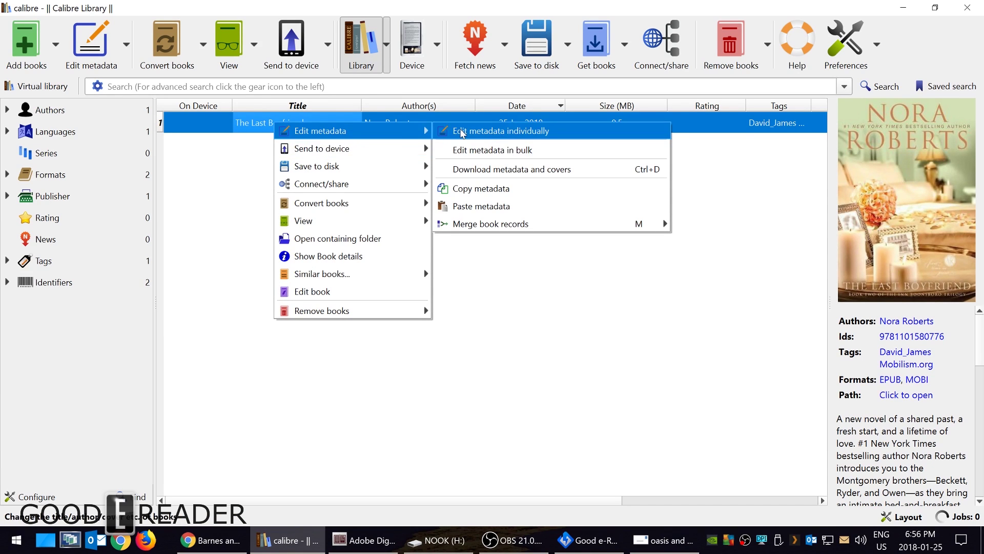
{"action": "left_click", "coordinate": [463, 132]}
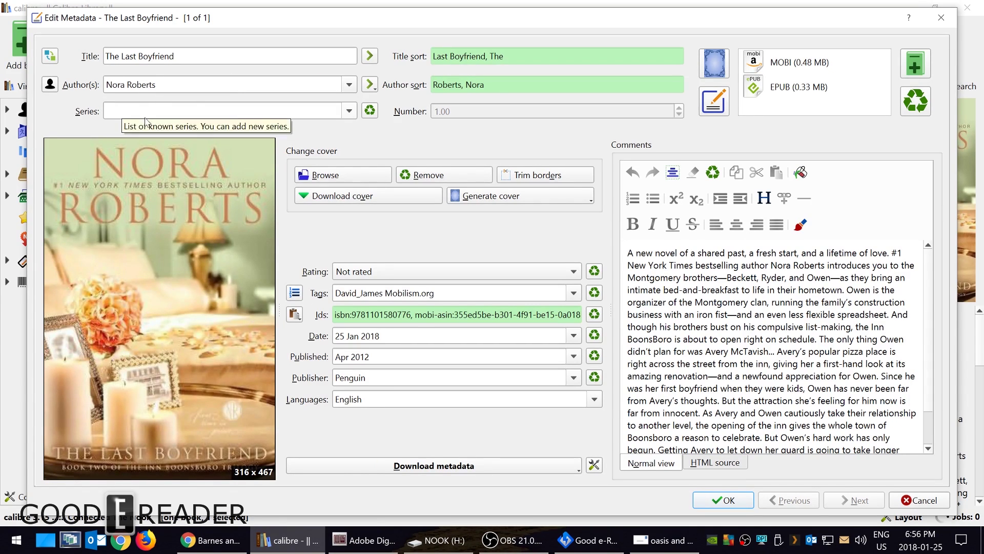
{"action": "triple_click", "coordinate": [131, 85]}
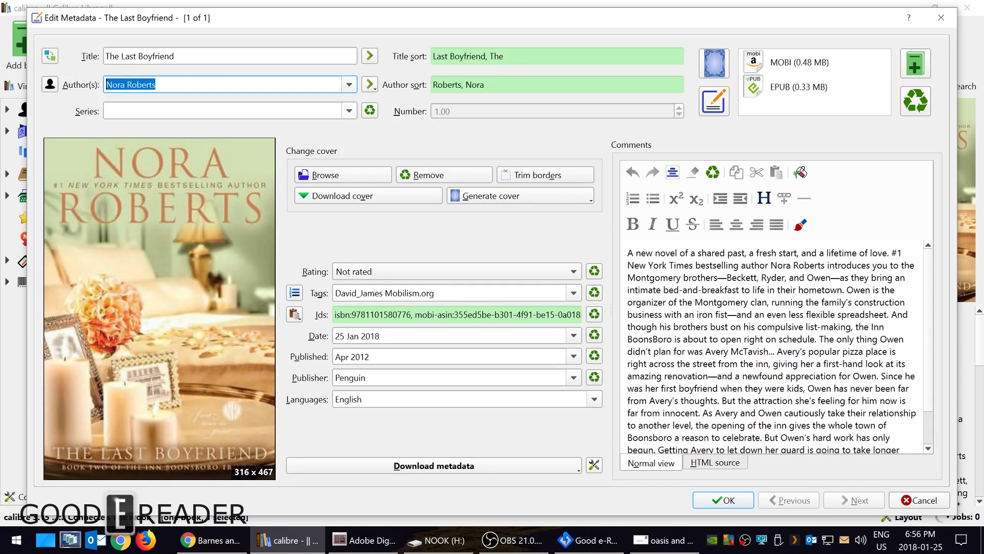
{"action": "type", "text": "norra"}
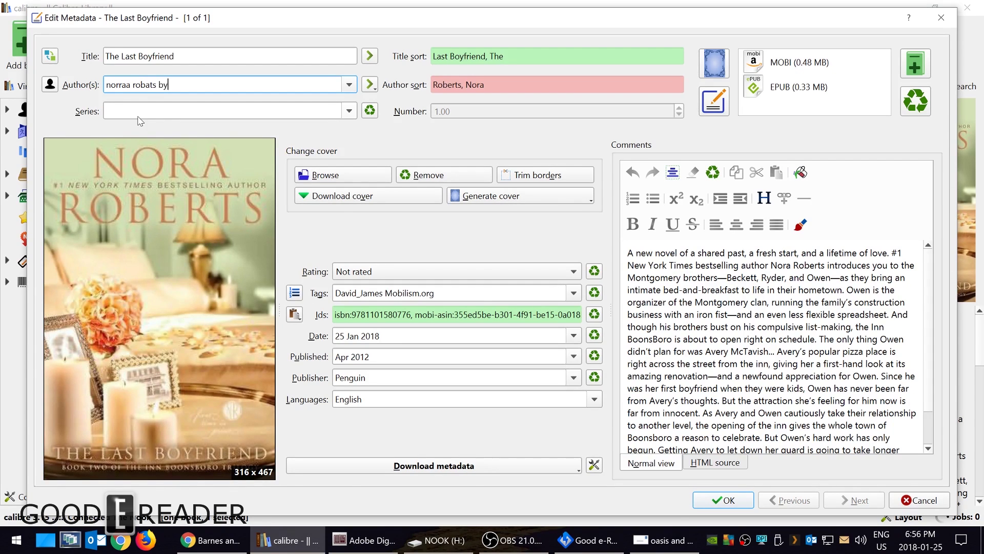
{"action": "type", "text": "a robats by michael"}
{"action": "left_click", "coordinate": [369, 85]}
Select the title and download the book's metadata online
{"action": "left_click", "coordinate": [175, 56]}
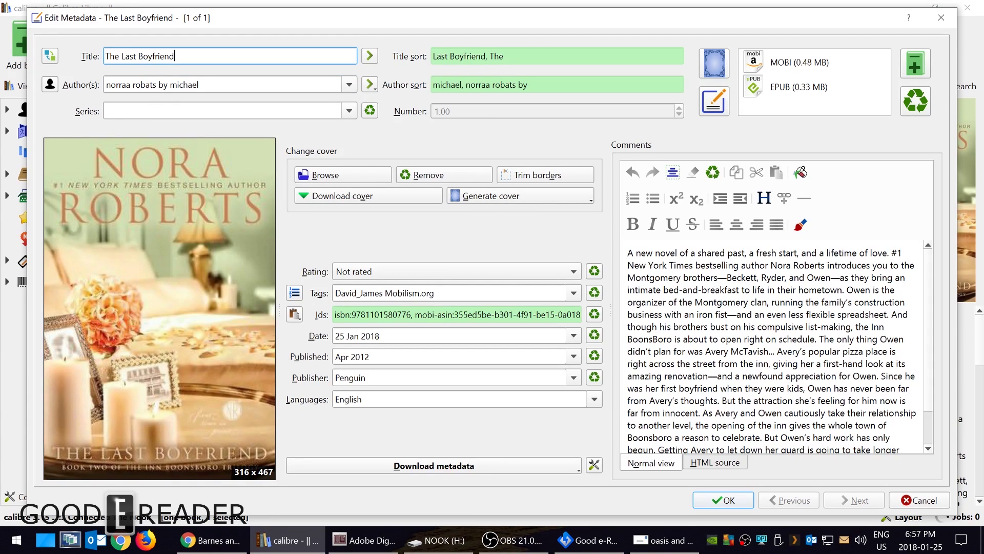
{"action": "key", "text": "ctrl+a"}
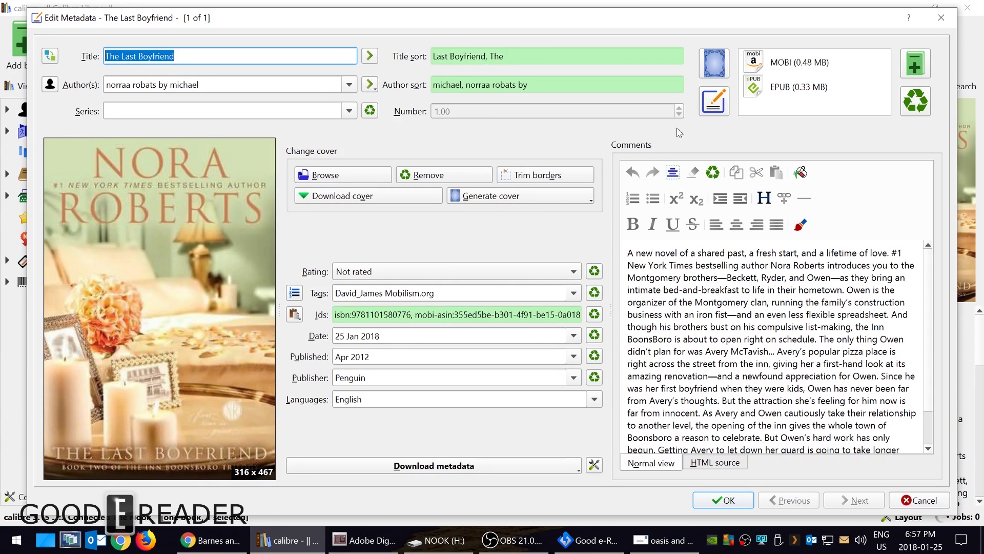
{"action": "left_click", "coordinate": [460, 476]}
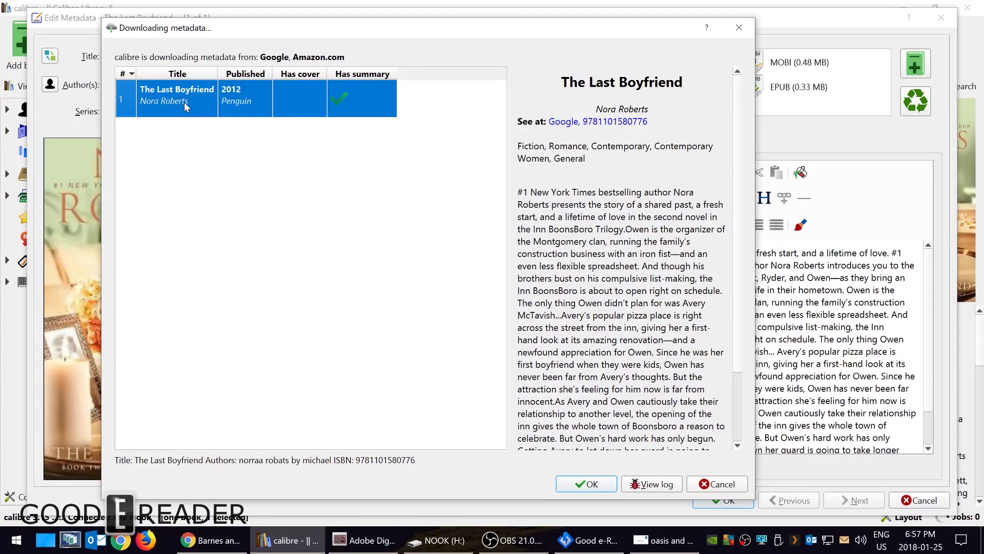
Accept the downloaded metadata result and choose the 800x1184 Google cover
{"action": "left_click", "coordinate": [595, 487]}
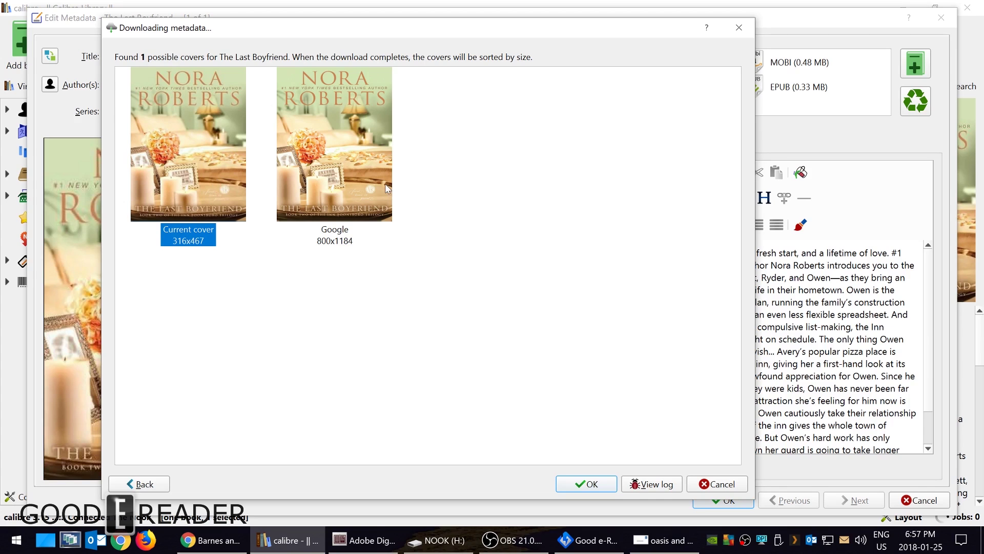
{"action": "left_click", "coordinate": [347, 150]}
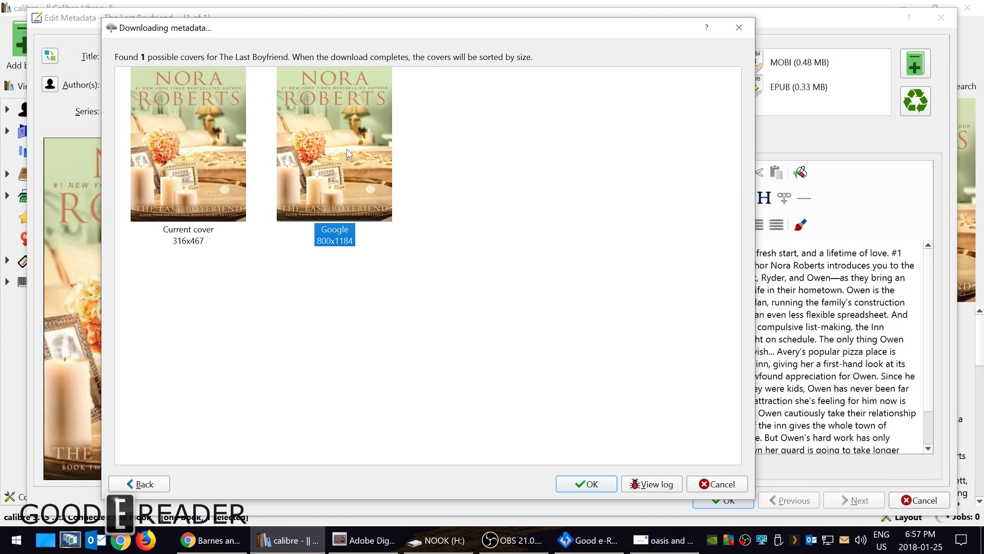
Apply the new cover, review the author, description, identifiers and publisher, then save the metadata
{"action": "left_click", "coordinate": [582, 488]}
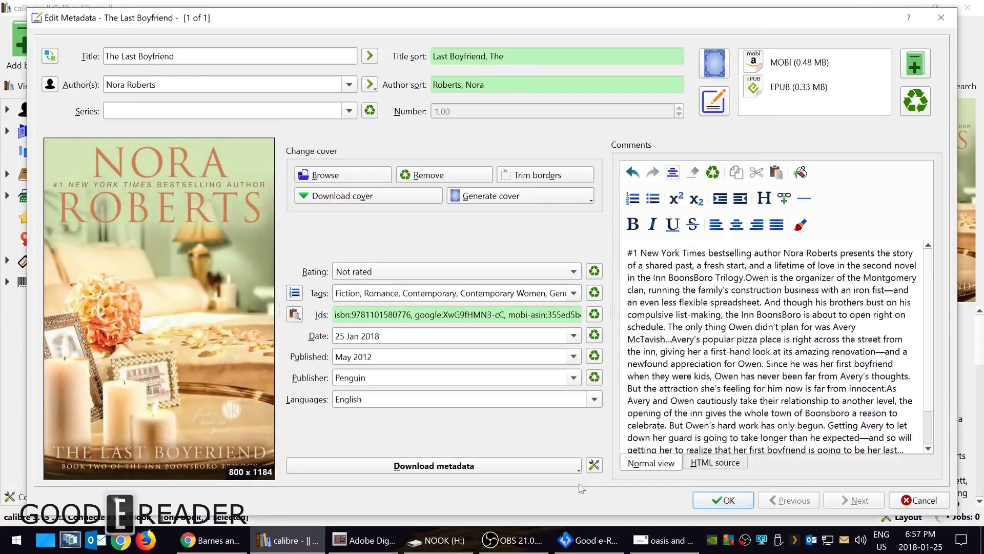
{"action": "key", "text": "alt+a"}
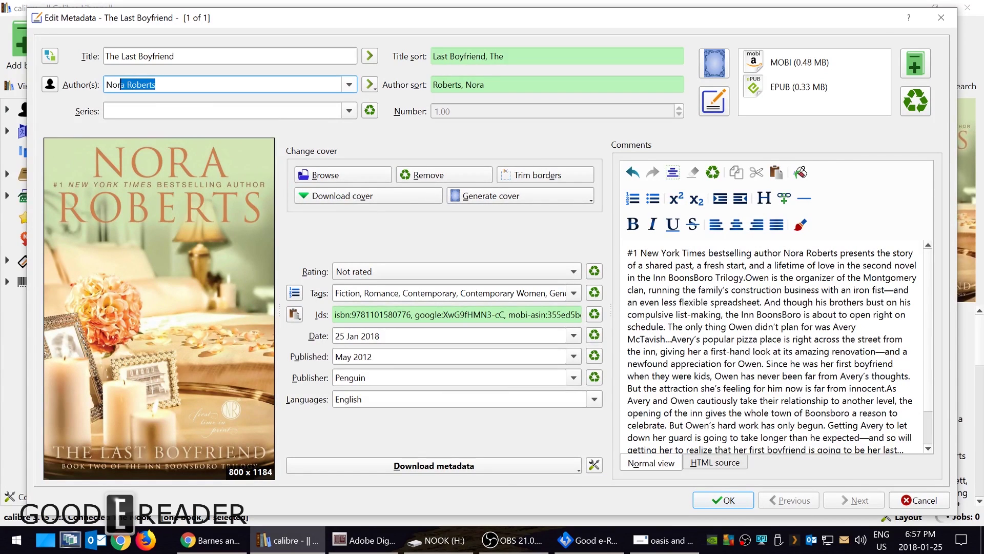
{"action": "key", "text": "End"}
{"action": "left_click", "coordinate": [869, 438]}
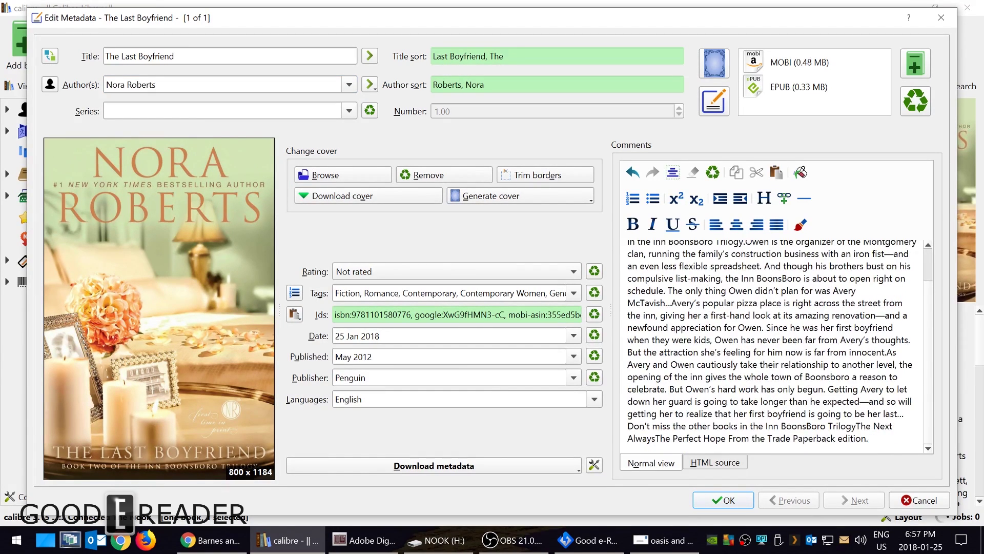
{"action": "key", "text": "ctrl+Home"}
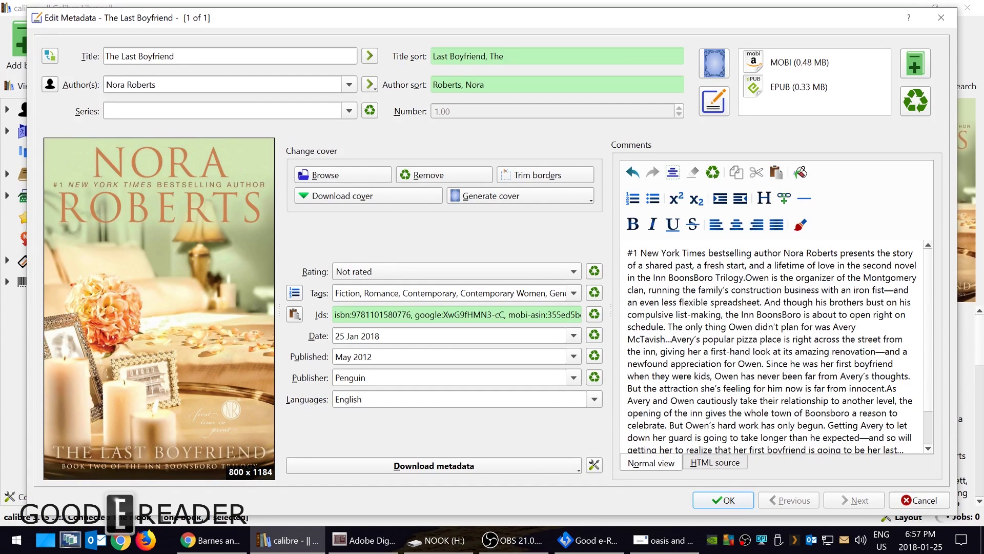
{"action": "left_click_drag", "start_coordinate": [481, 314], "coordinate": [520, 315]}
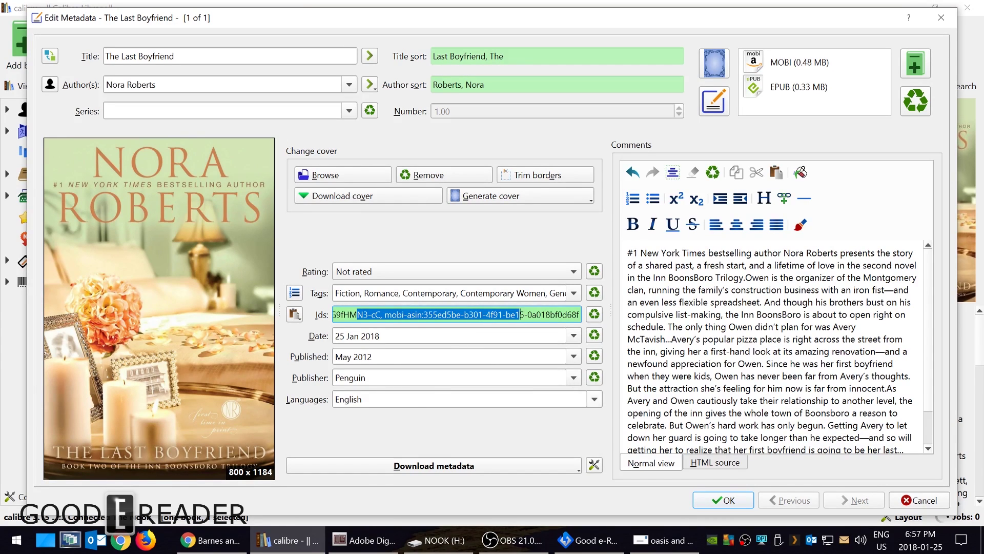
{"action": "left_click", "coordinate": [366, 377]}
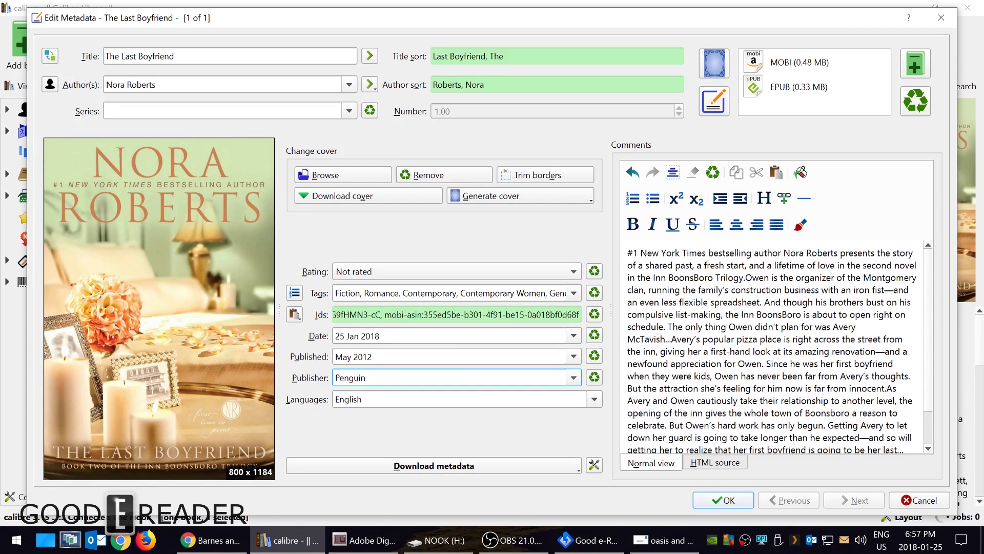
{"action": "left_click", "coordinate": [729, 501]}
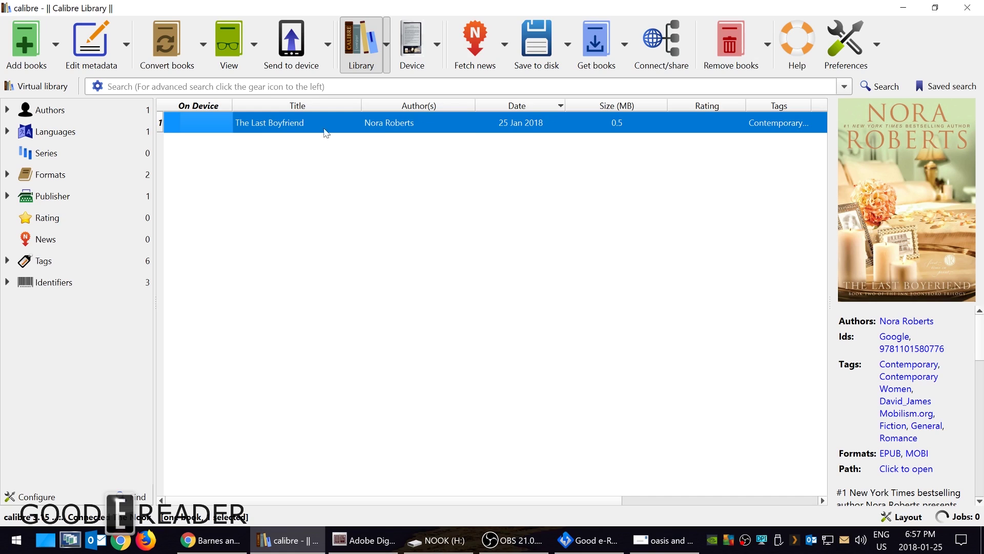
Send The Last Boyfriend to the Nook's main memory and view the device's books
{"action": "right_click", "coordinate": [382, 127]}
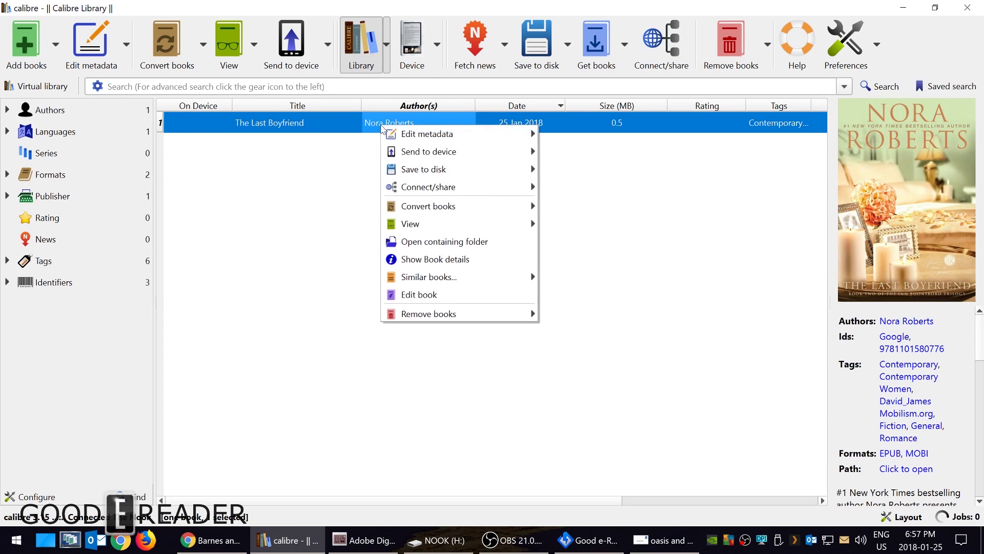
{"action": "right_click", "coordinate": [342, 131]}
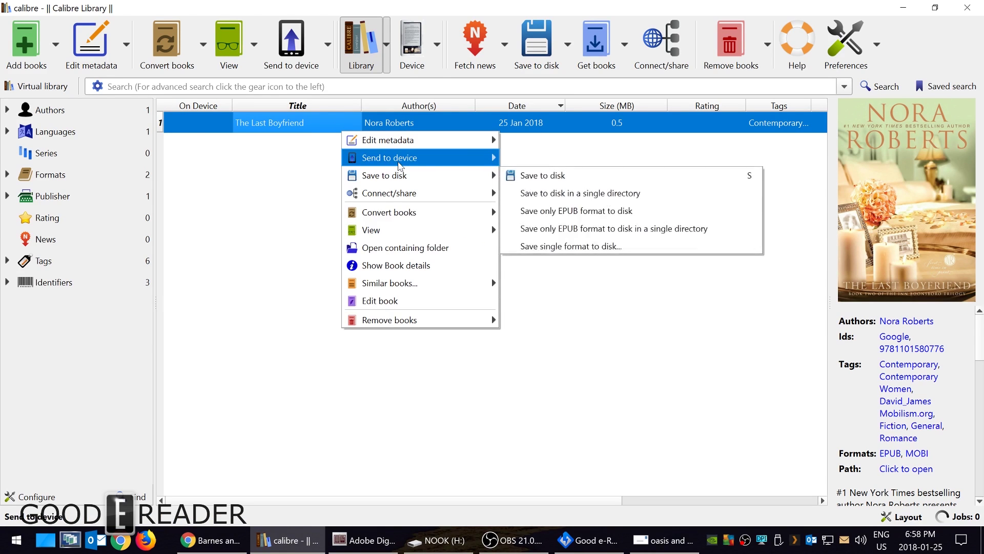
{"action": "mouse_move", "coordinate": [400, 165]}
{"action": "left_click", "coordinate": [571, 161]}
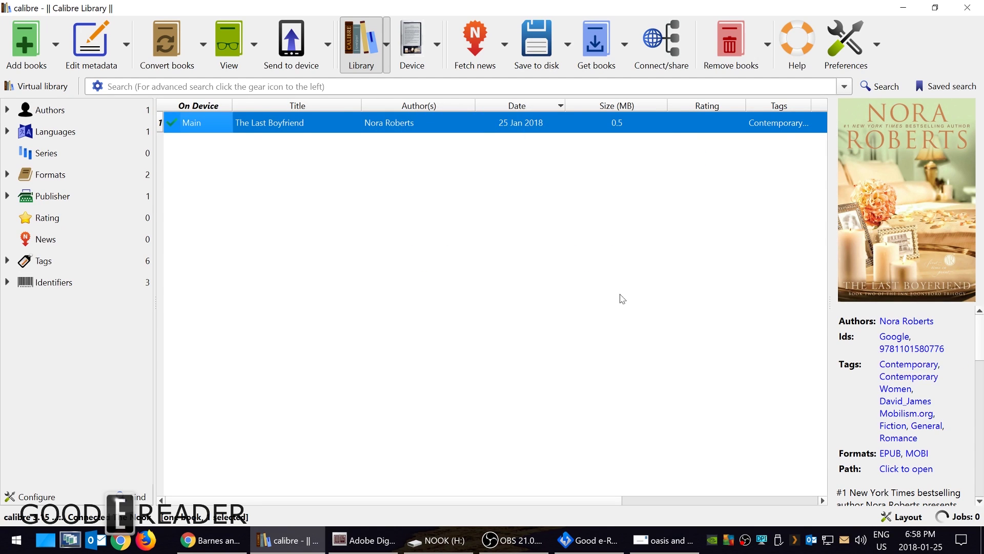
{"action": "left_click", "coordinate": [411, 45]}
Select The Last Boyfriend in the device list, then switch to the NOOK (H:) drive window
{"action": "left_click", "coordinate": [162, 124]}
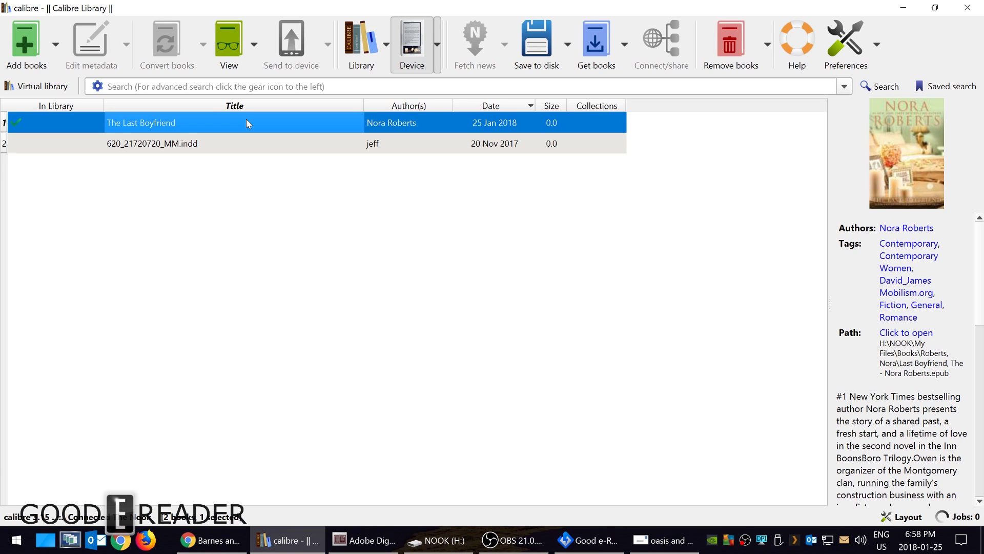
{"action": "left_click", "coordinate": [437, 540]}
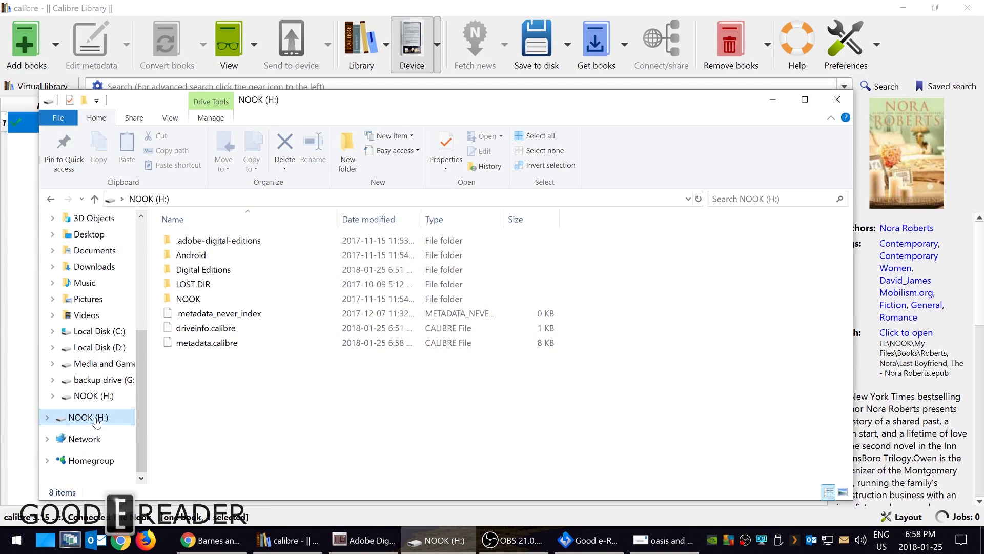
Browse the NOOK folder through My Files and Books into the Roberts, Nora folder
{"action": "double_click", "coordinate": [263, 299]}
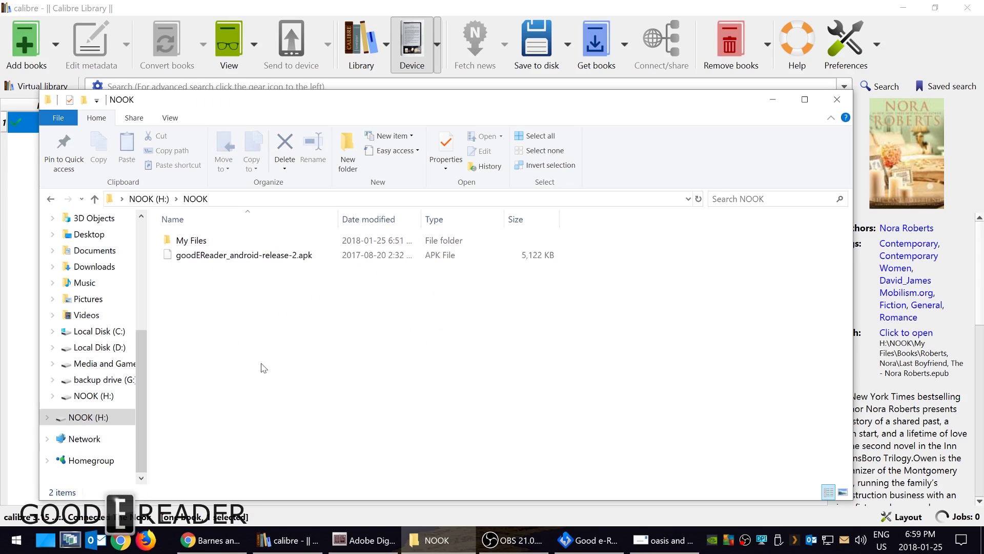
{"action": "left_click", "coordinate": [259, 256]}
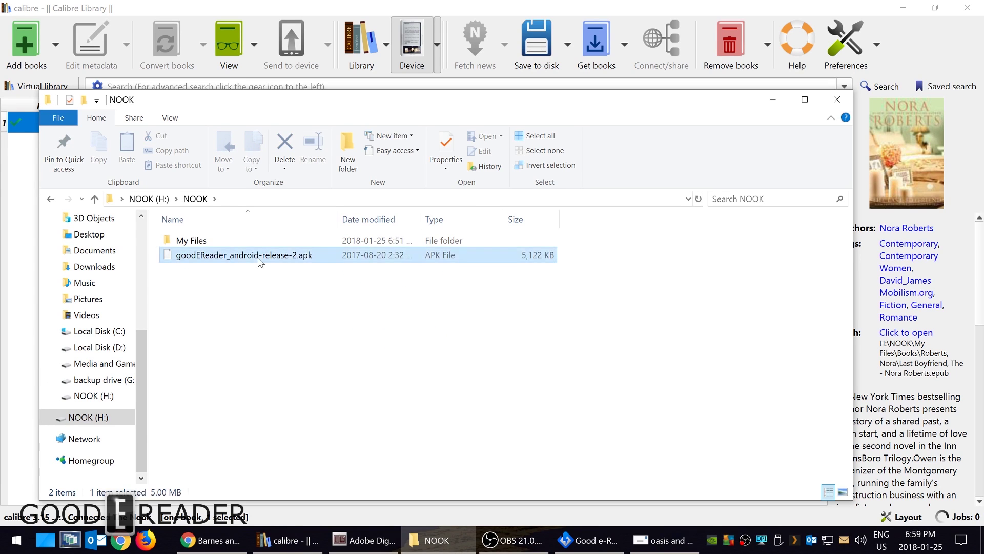
{"action": "double_click", "coordinate": [184, 240]}
{"action": "double_click", "coordinate": [232, 246]}
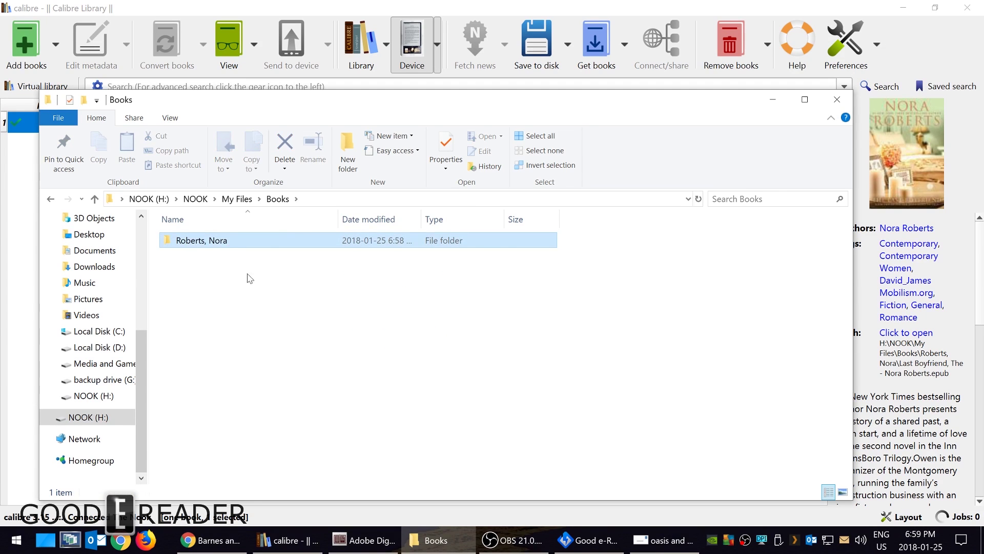
{"action": "double_click", "coordinate": [224, 244]}
Go back up to the NOOK drive root, then reopen NOOK > My Files > Books
{"action": "left_click", "coordinate": [51, 200]}
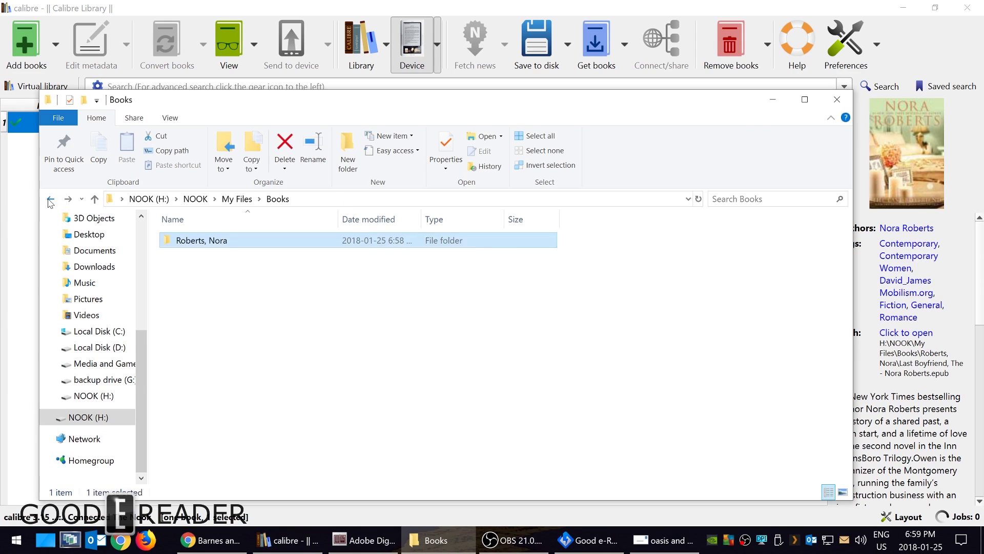
{"action": "left_click", "coordinate": [50, 200]}
{"action": "left_click", "coordinate": [50, 200]}
{"action": "left_click", "coordinate": [51, 200]}
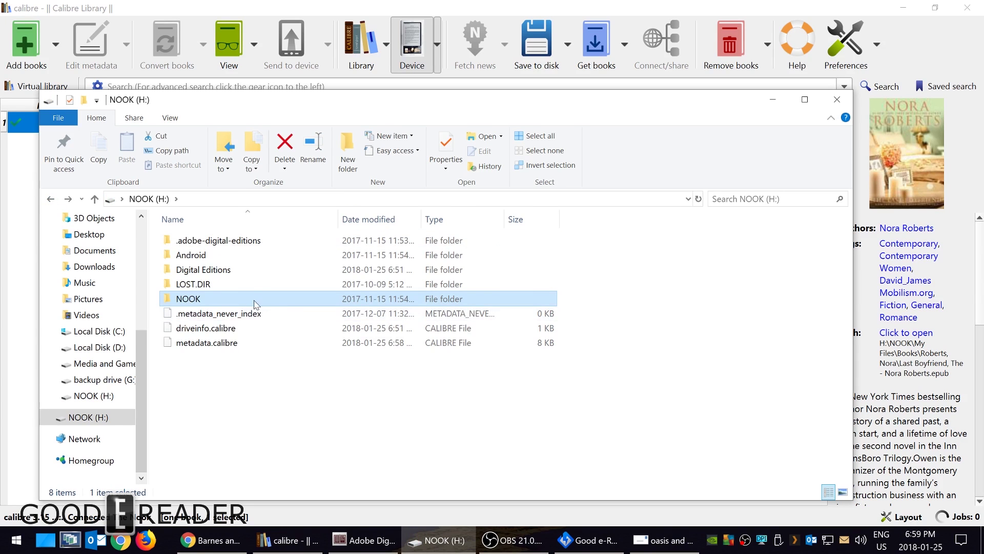
{"action": "double_click", "coordinate": [228, 302]}
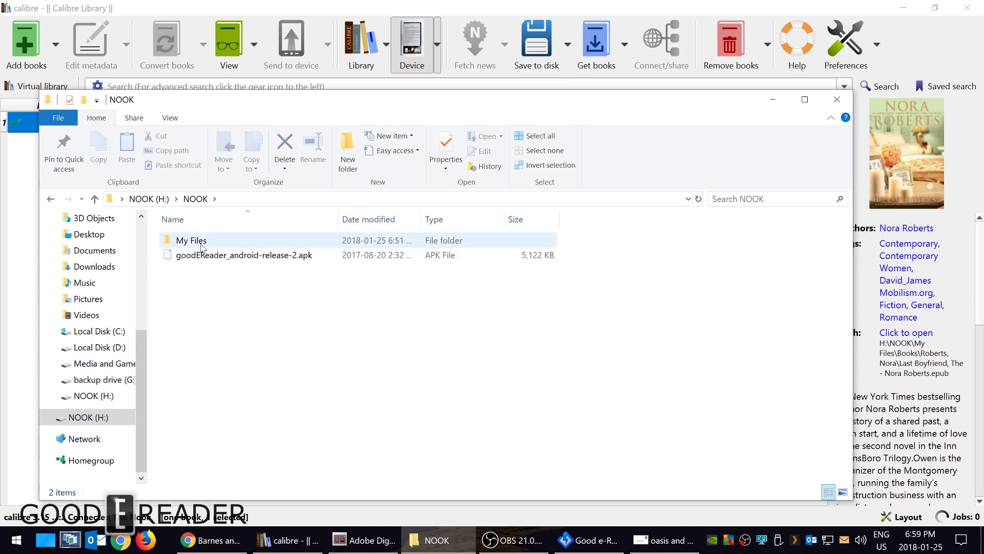
{"action": "double_click", "coordinate": [201, 241]}
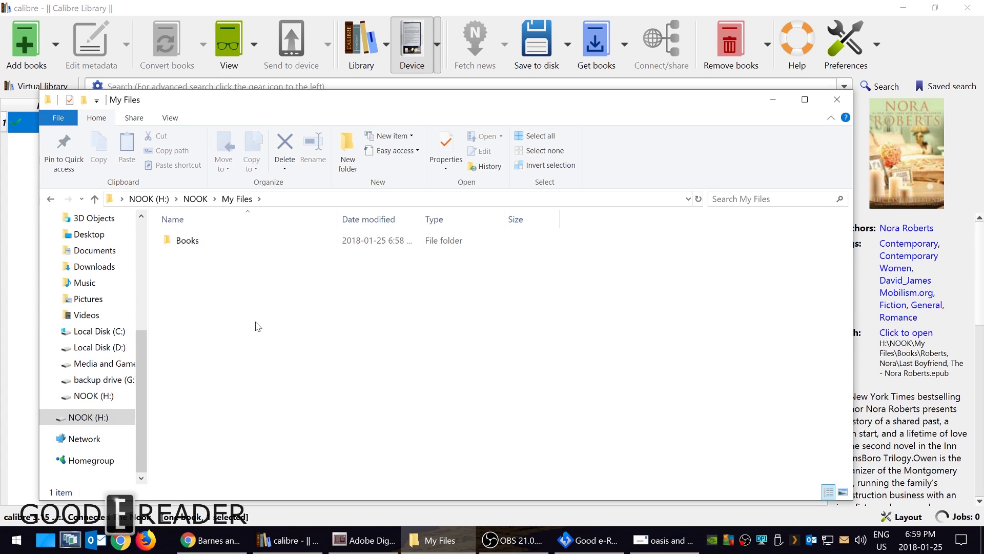
{"action": "double_click", "coordinate": [205, 250]}
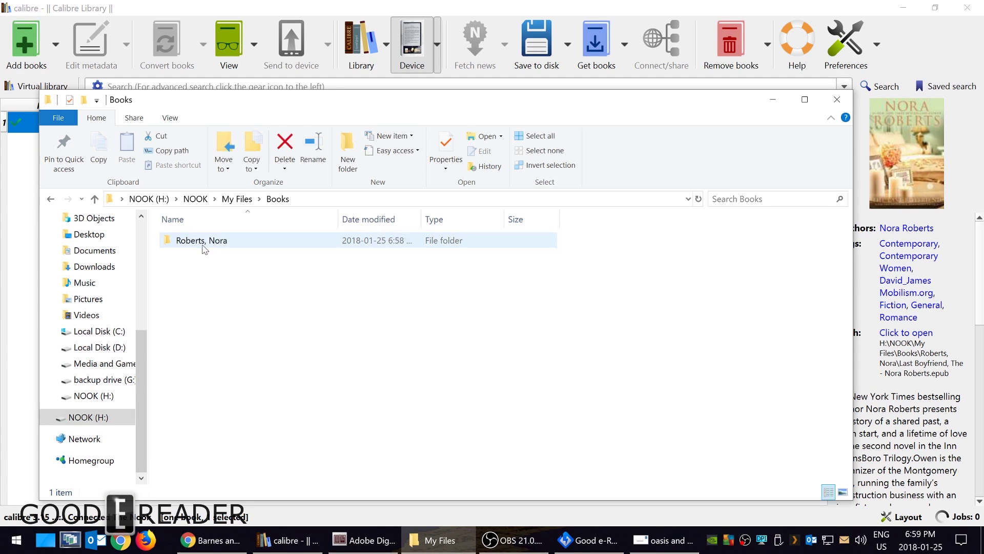
Minimise all windows to show the desktop and open its EPUB folder
{"action": "right_click", "coordinate": [218, 291]}
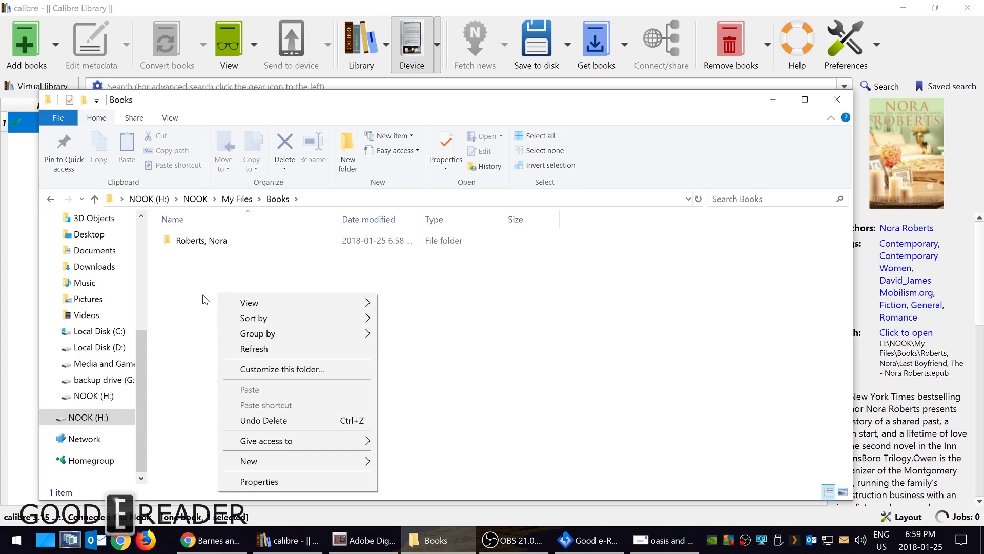
{"action": "right_click", "coordinate": [202, 294]}
{"action": "left_click", "coordinate": [37, 543]}
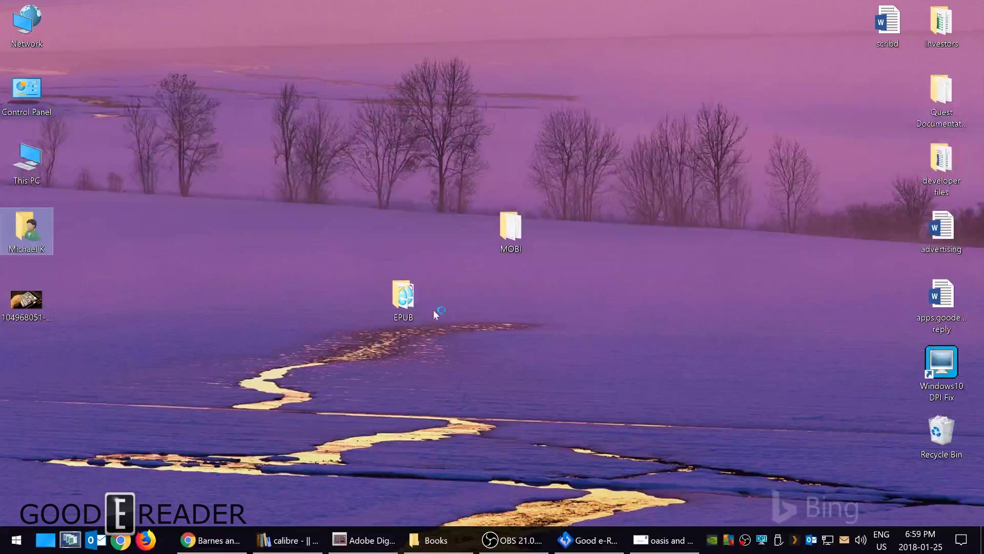
{"action": "double_click", "coordinate": [403, 303]}
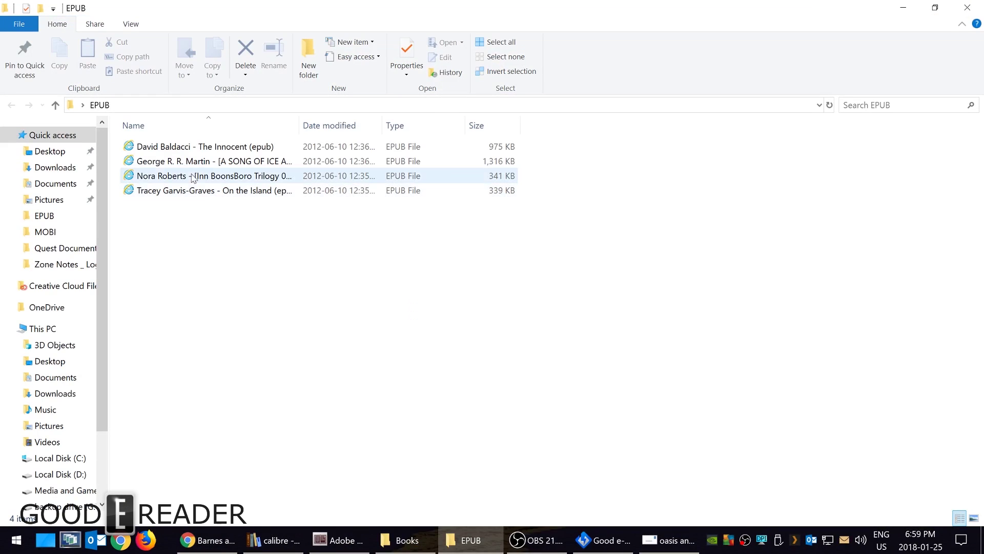
Copy David Baldacci's The Innocent epub from the desktop EPUB folder into the NOOK's Books folder
{"action": "left_click", "coordinate": [186, 148]}
{"action": "right_click", "coordinate": [186, 148]}
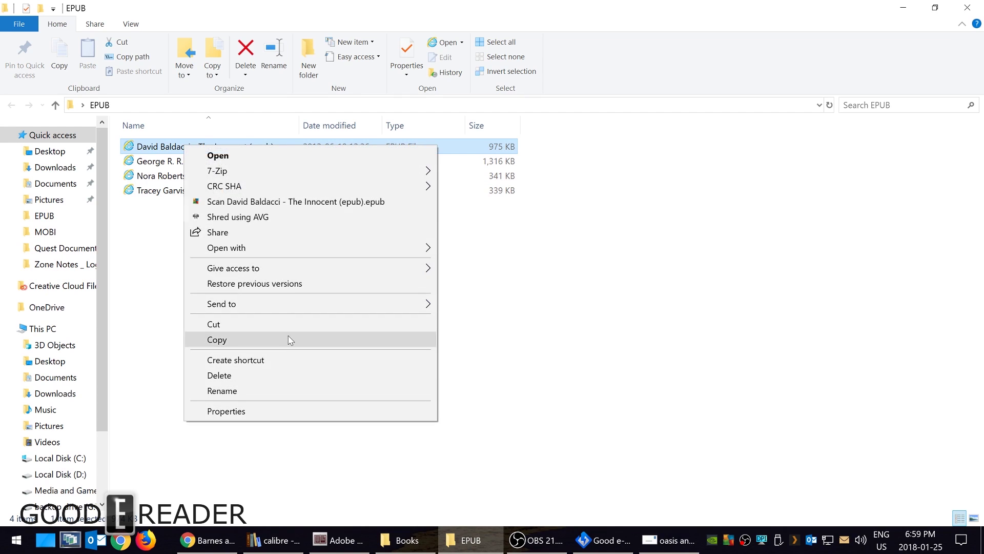
{"action": "left_click", "coordinate": [215, 339]}
{"action": "left_click", "coordinate": [405, 539]}
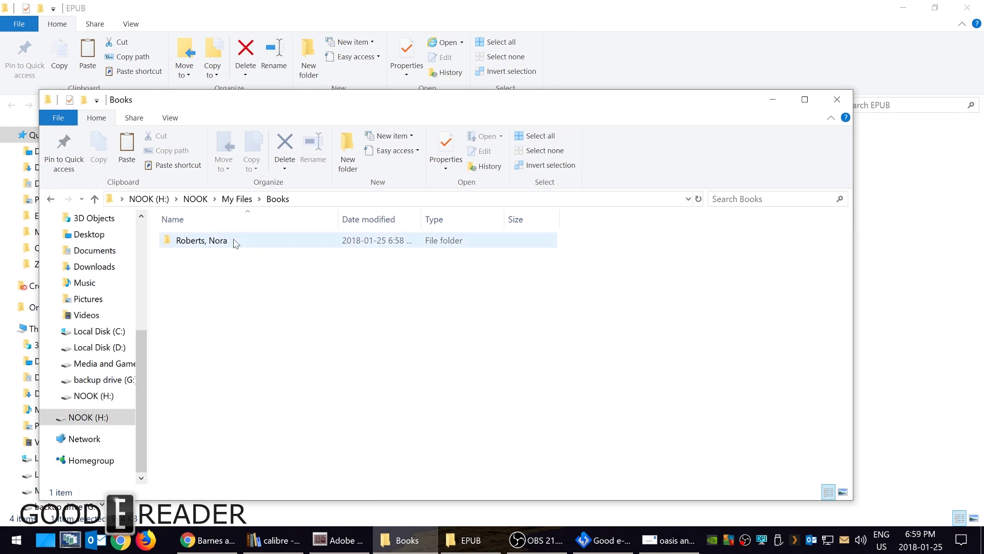
{"action": "right_click", "coordinate": [224, 278]}
{"action": "left_click", "coordinate": [296, 377]}
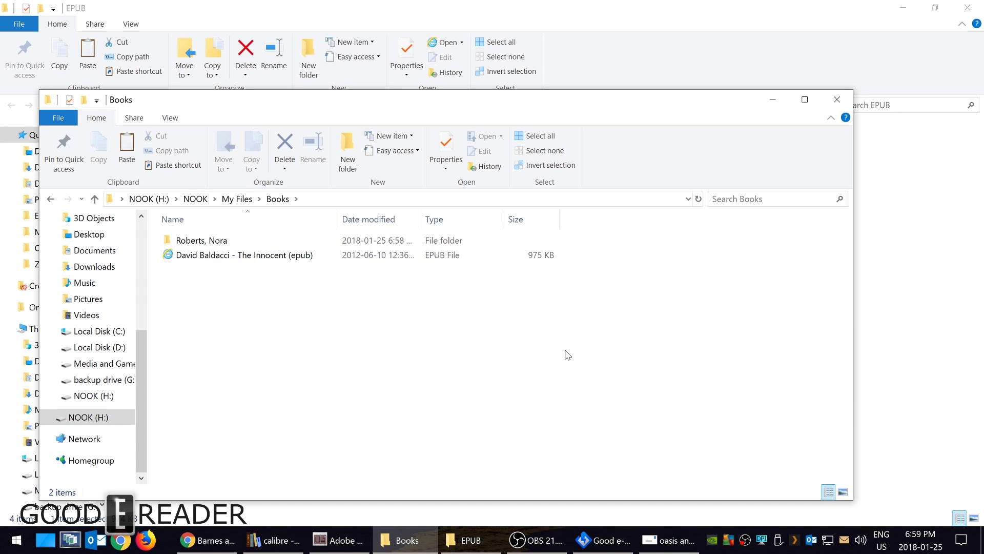
{"action": "left_click", "coordinate": [771, 102]}
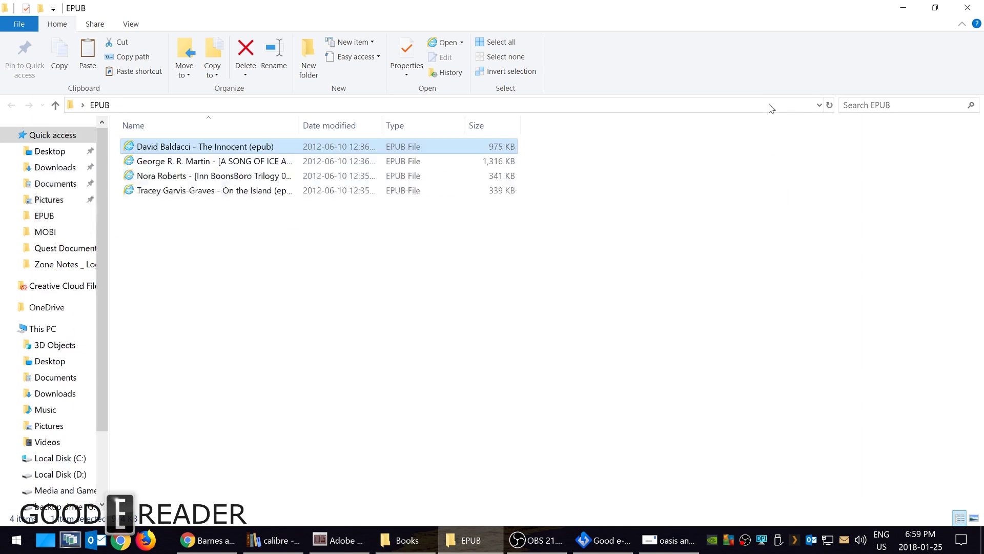
Bring the Nook Glowlight 3 review page forward and scroll through it
{"action": "left_click", "coordinate": [234, 540]}
{"action": "scroll", "coordinate": [410, 436], "scroll_direction": "up", "scroll_amount": 2}
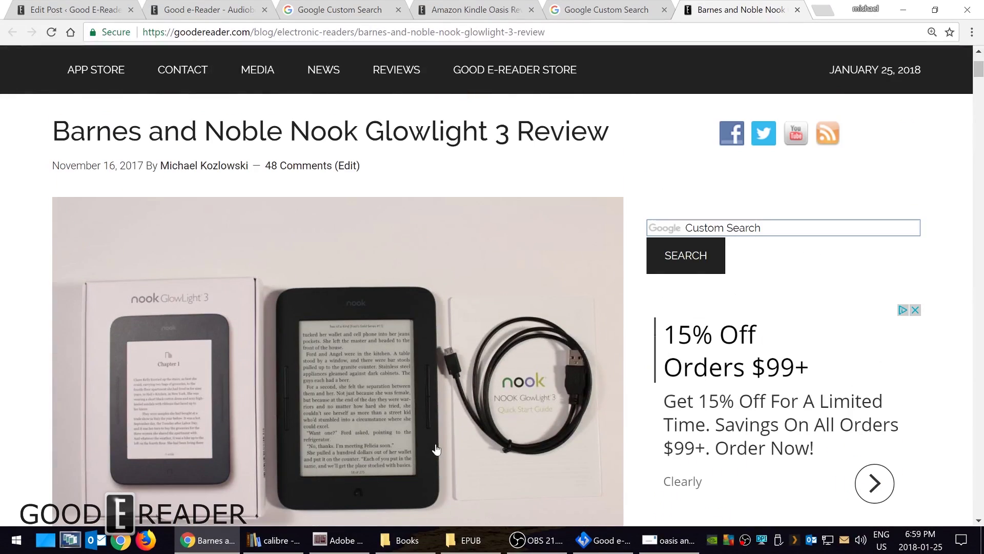
{"action": "scroll", "coordinate": [437, 450], "scroll_direction": "up", "scroll_amount": 2}
{"action": "scroll", "coordinate": [430, 410], "scroll_direction": "down", "scroll_amount": 2}
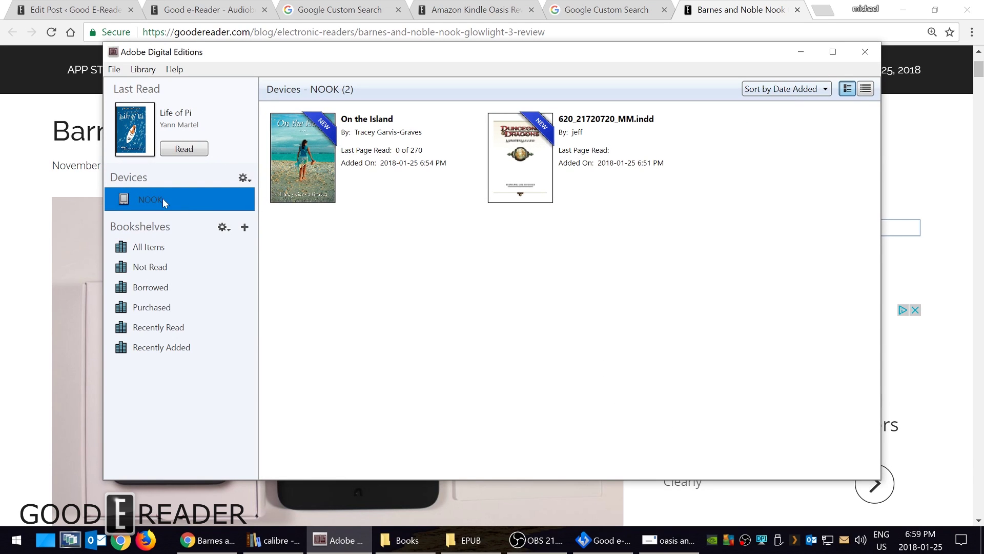
In calibre, compare the library's books with those on the NOOK, then minimise calibre
{"action": "left_click", "coordinate": [273, 540]}
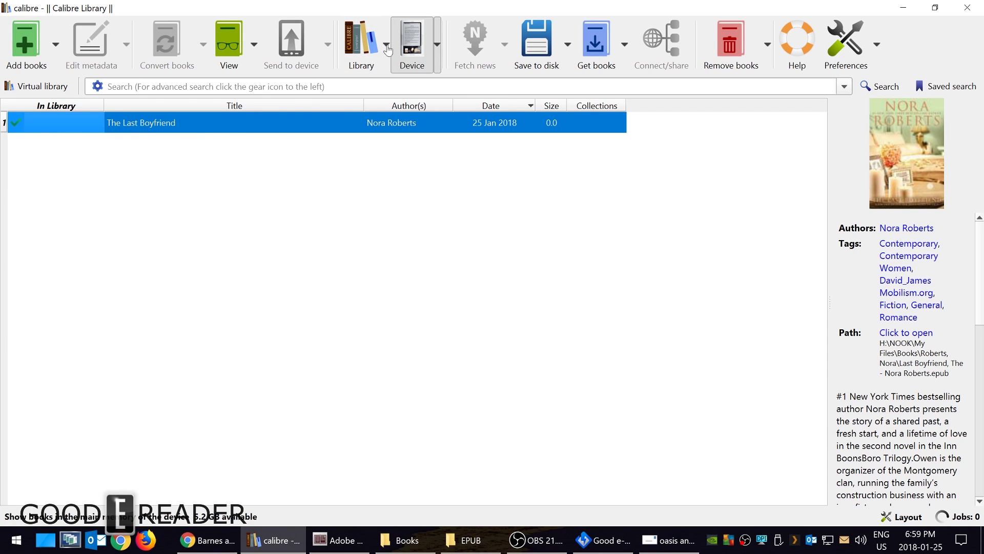
{"action": "left_click", "coordinate": [366, 48]}
{"action": "left_click", "coordinate": [412, 43]}
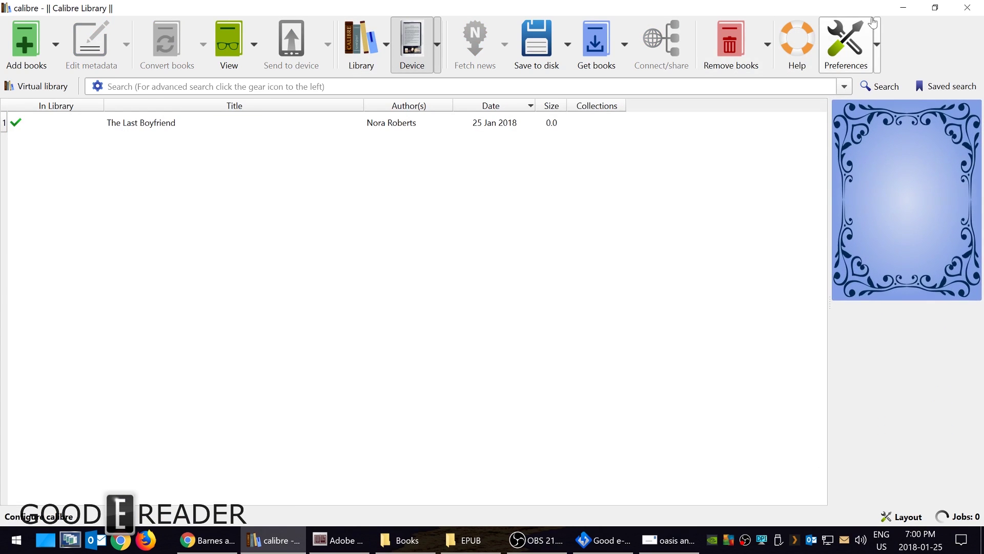
{"action": "left_click", "coordinate": [912, 10]}
Return from the NOOK's Books folder to the drive root and look inside the Android folder
{"action": "left_click", "coordinate": [405, 540]}
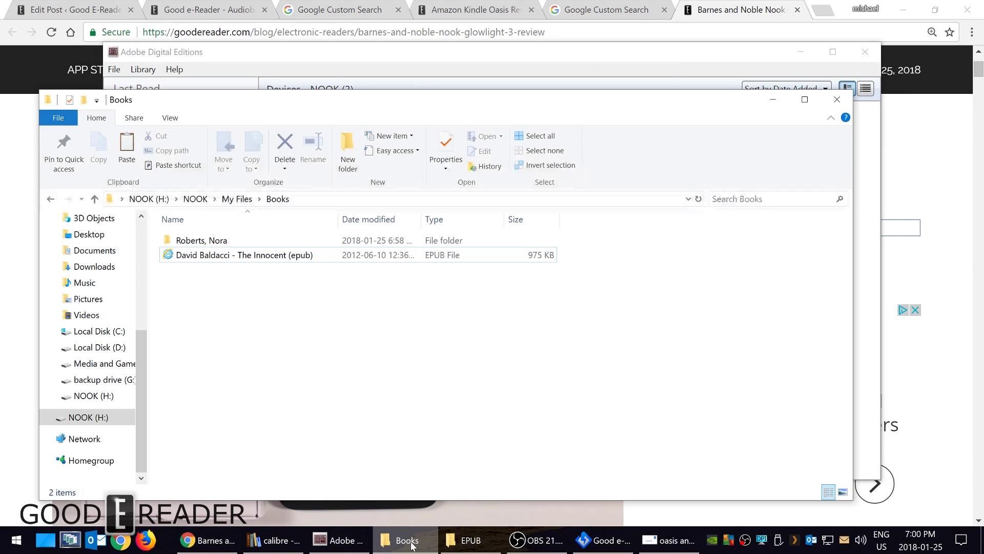
{"action": "left_click", "coordinate": [50, 199]}
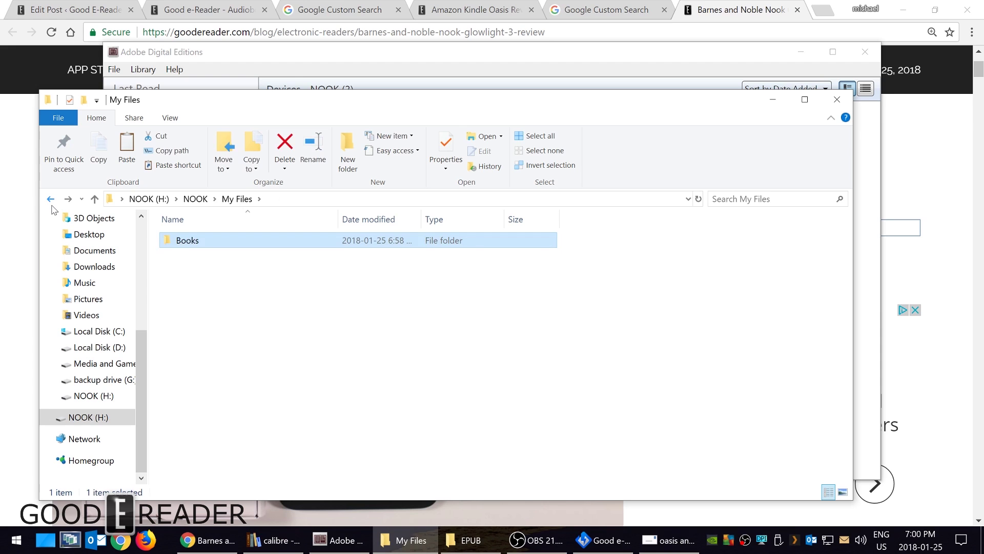
{"action": "left_click", "coordinate": [51, 200]}
{"action": "left_click", "coordinate": [50, 199]}
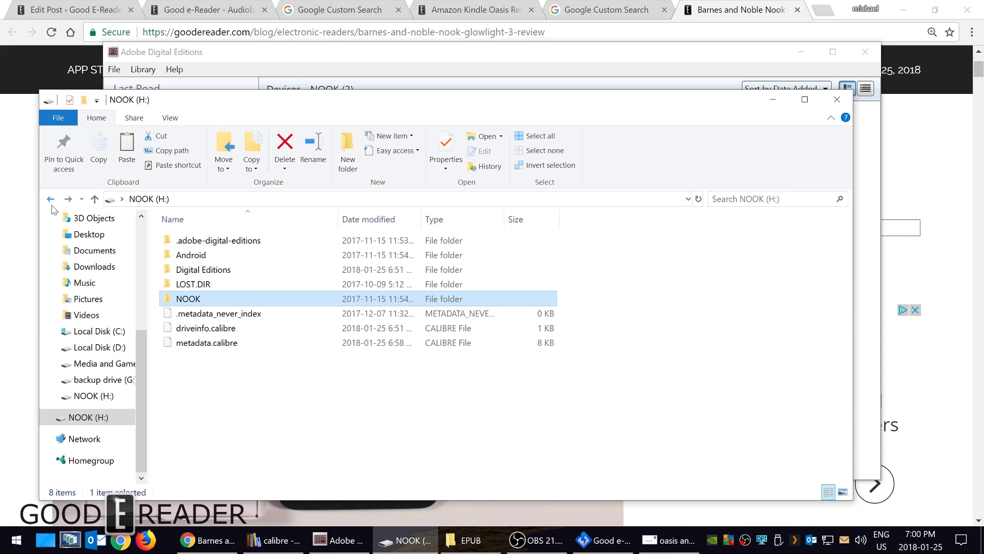
{"action": "double_click", "coordinate": [230, 256]}
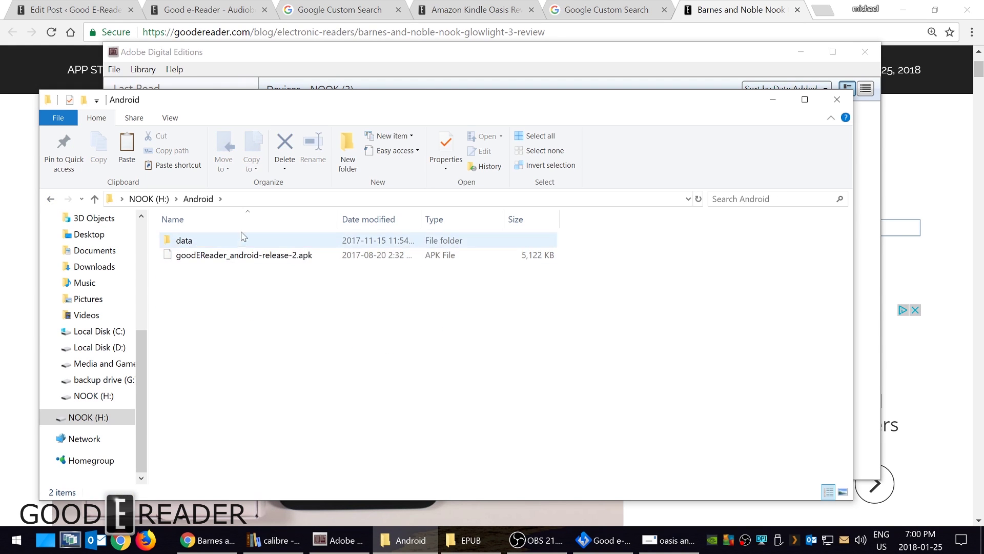
{"action": "left_click", "coordinate": [50, 201]}
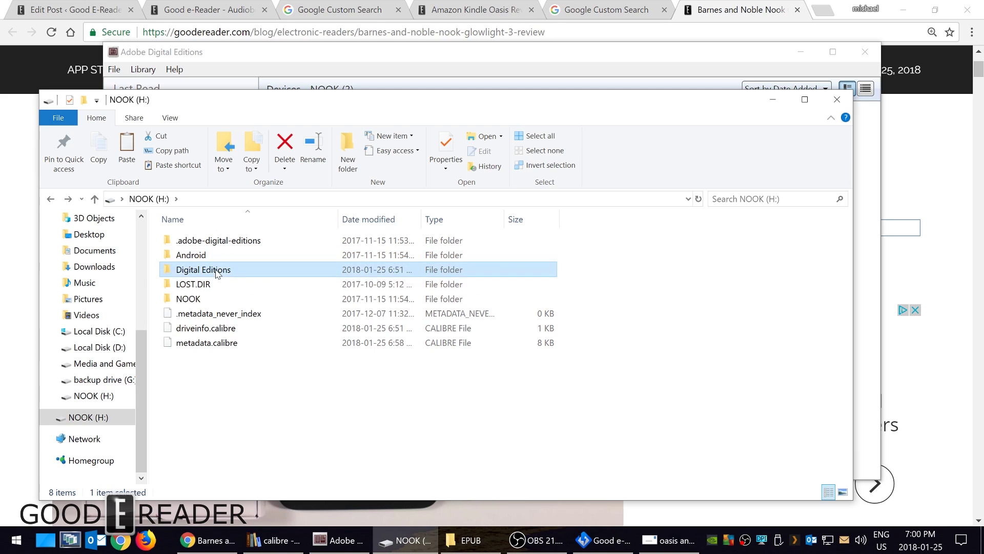
Inspect the LOST.DIR and .adobe-digital-editions folders, ending at the NOOK (H:) drive listing
{"action": "double_click", "coordinate": [210, 286]}
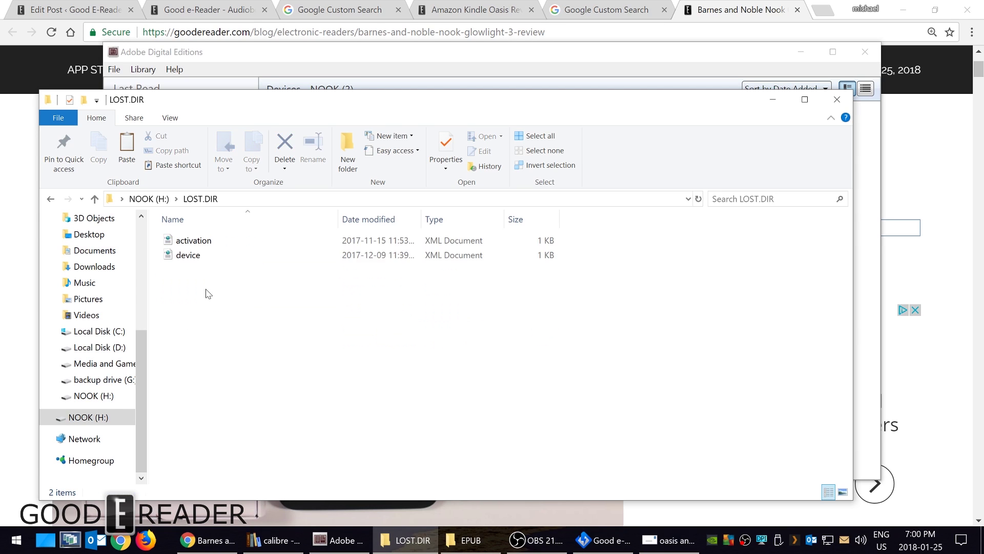
{"action": "left_click", "coordinate": [51, 199]}
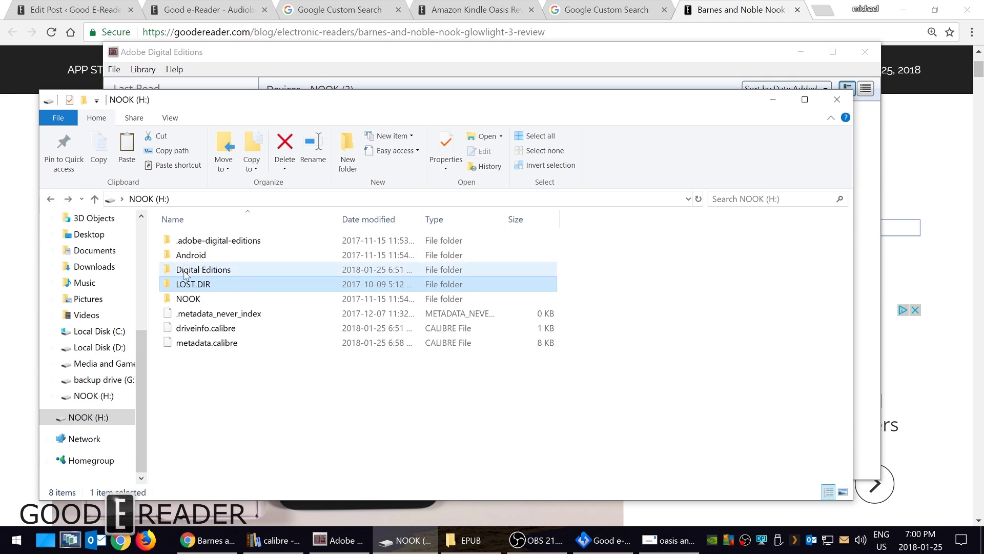
{"action": "left_click", "coordinate": [239, 315]}
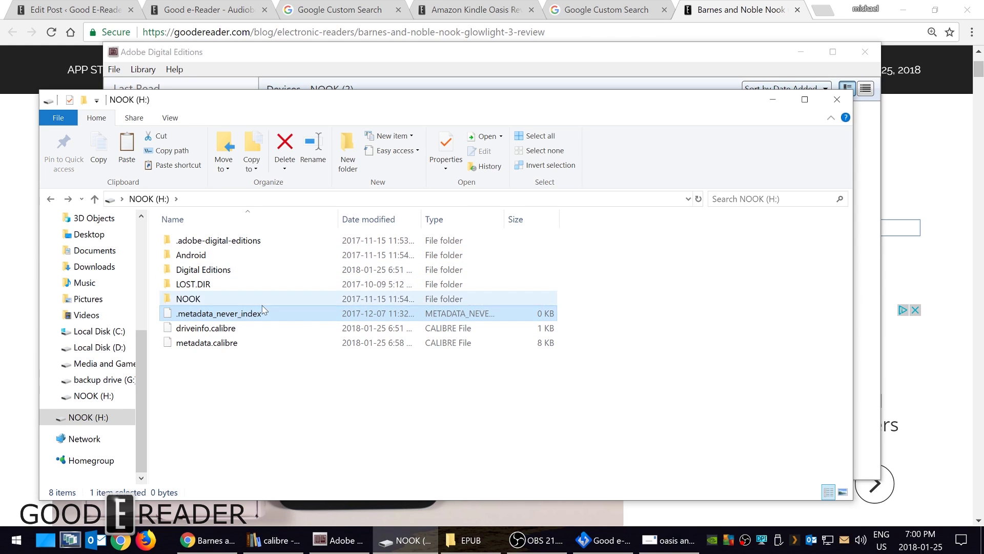
{"action": "double_click", "coordinate": [215, 240]}
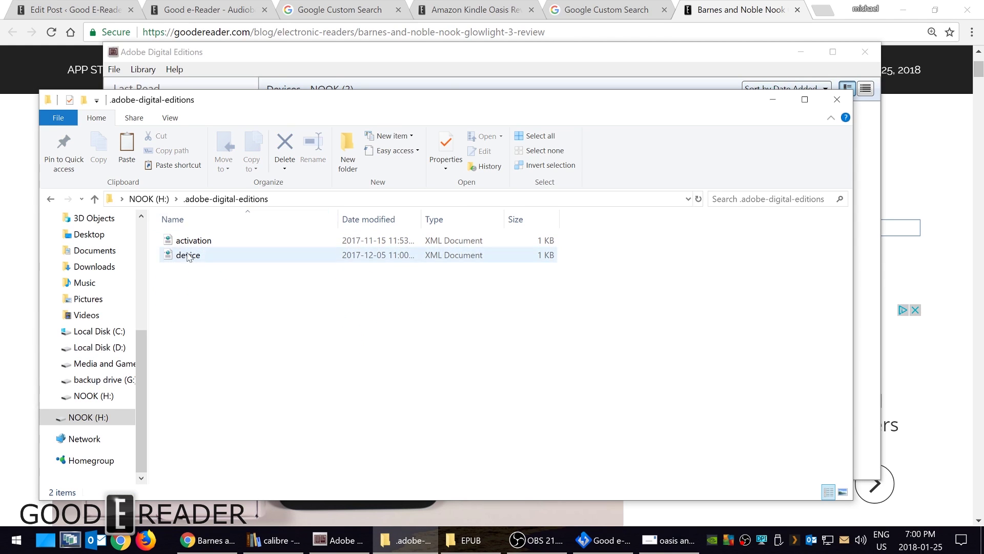
{"action": "left_click", "coordinate": [51, 199]}
{"action": "left_click", "coordinate": [51, 200]}
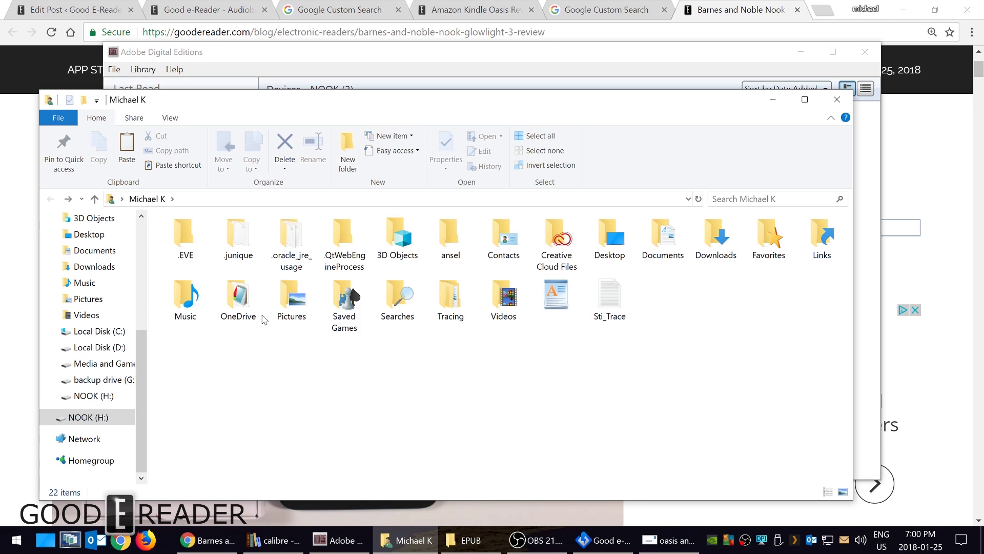
{"action": "left_click", "coordinate": [88, 417]}
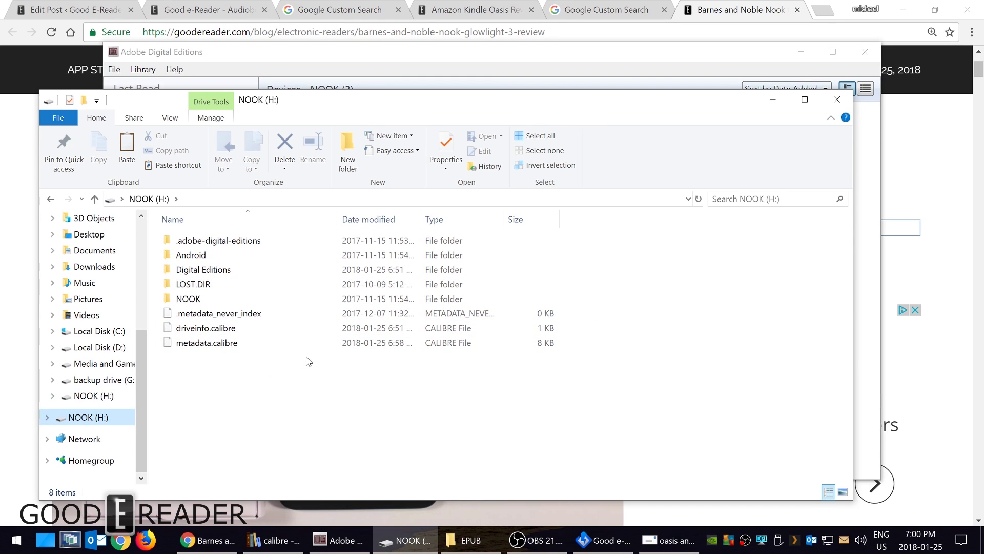
Bring Chrome's Barnes and Noble Nook Glowlight 3 Review page back to the front
{"action": "left_click", "coordinate": [208, 540]}
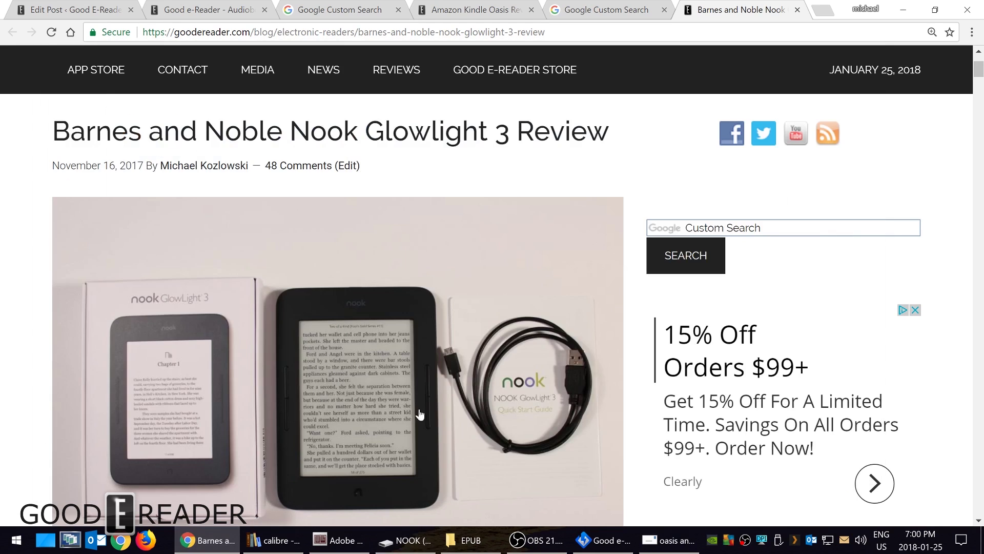